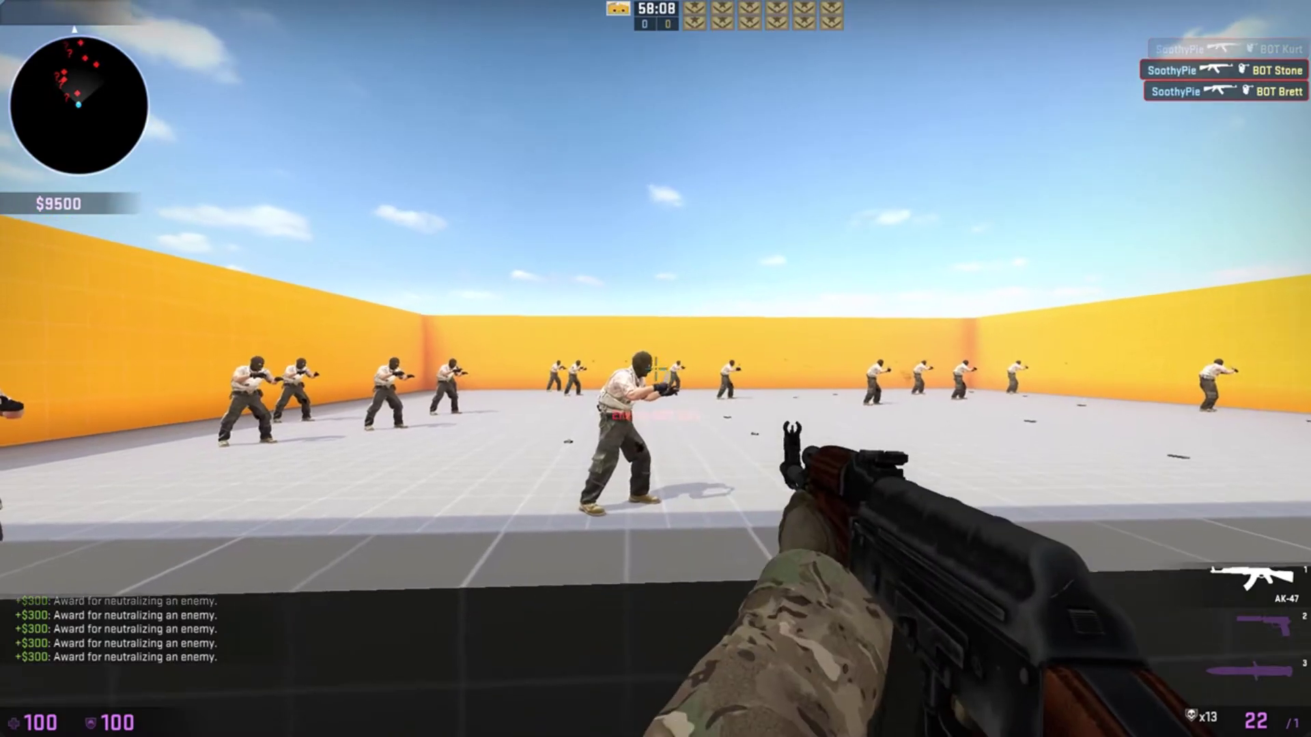
click(655, 369)
click(655, 369)
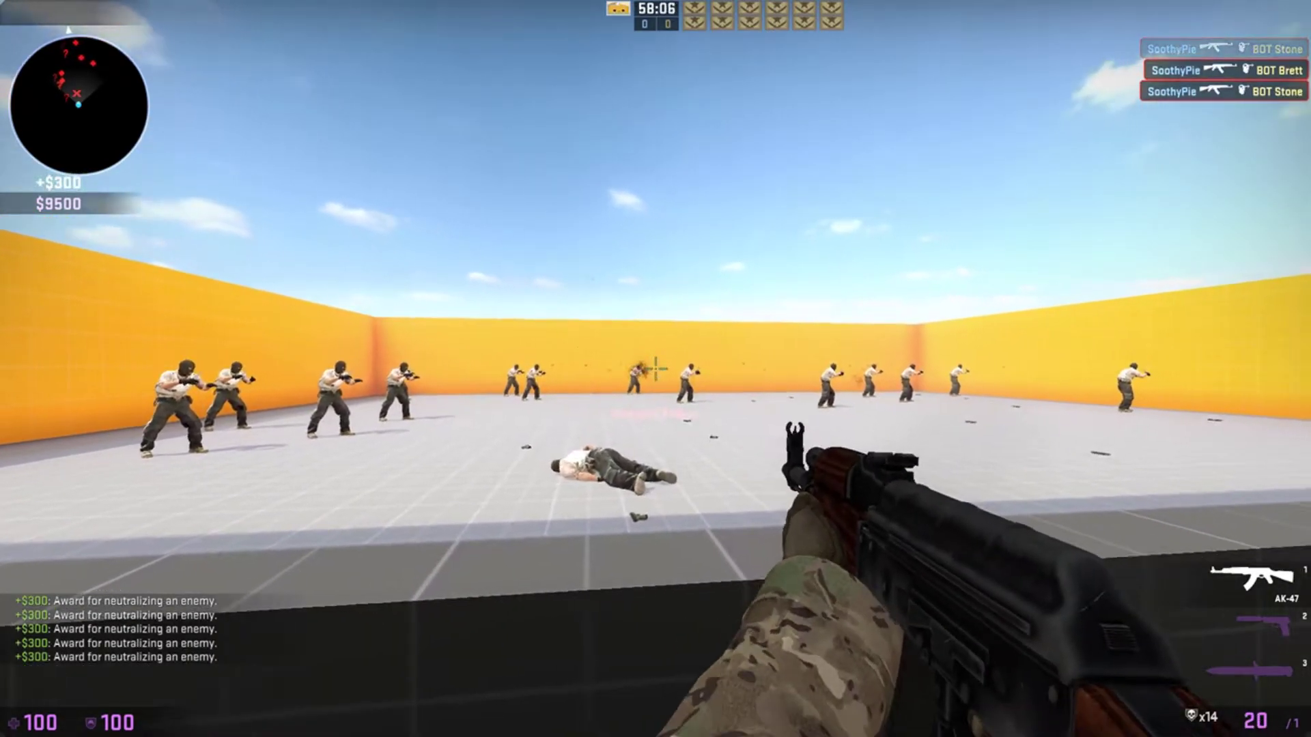
click(656, 369)
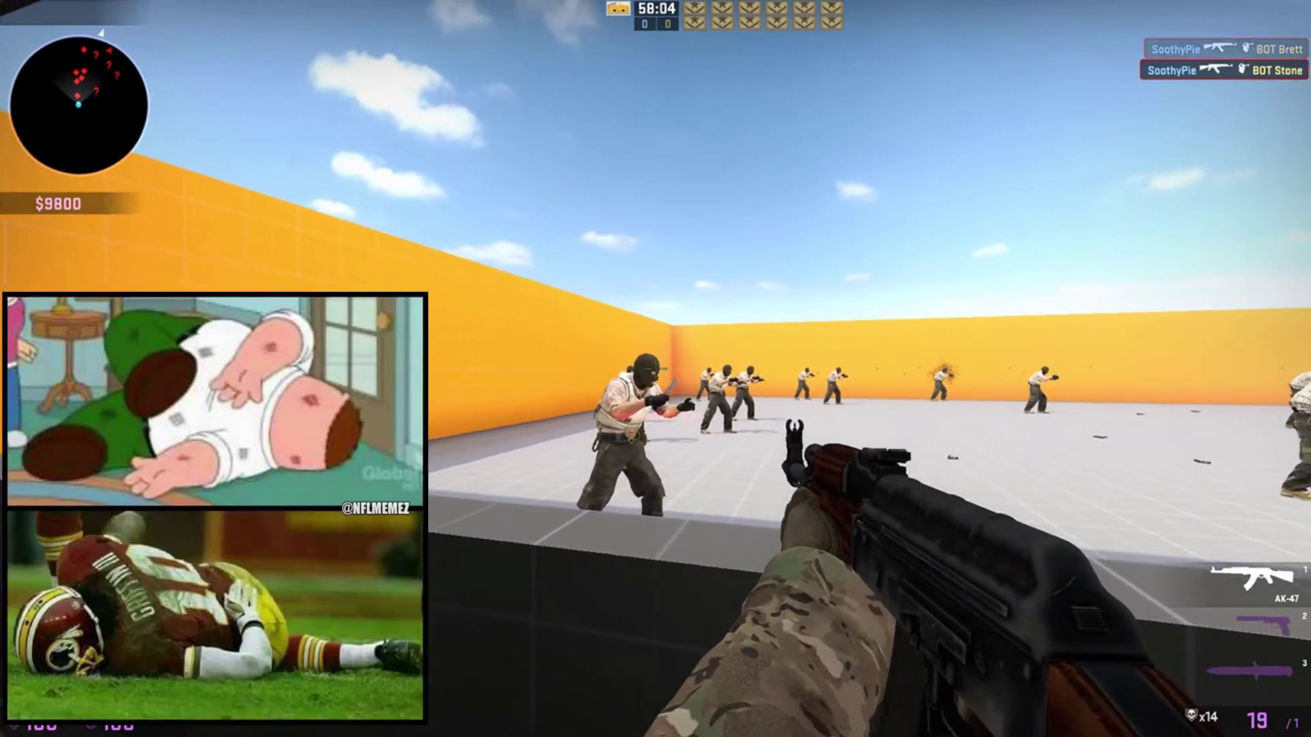
click(656, 369)
click(655, 369)
click(655, 369)
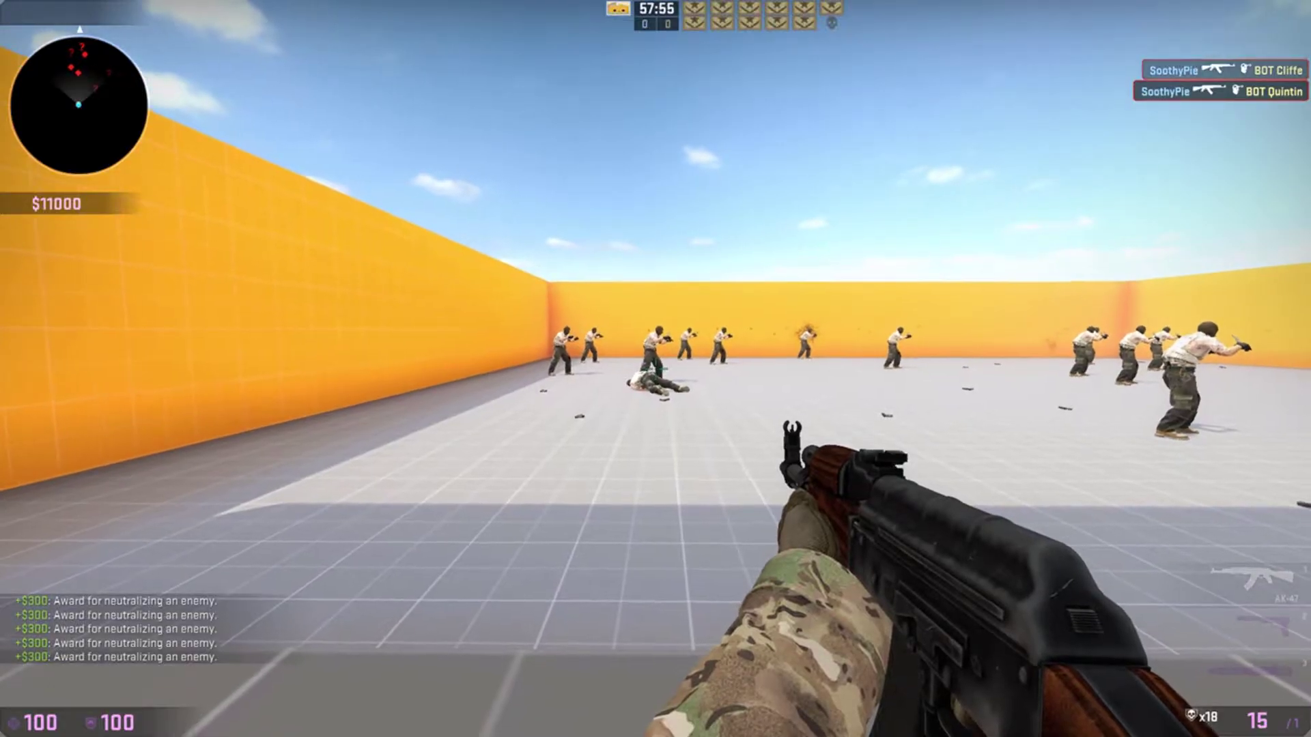
key(r)
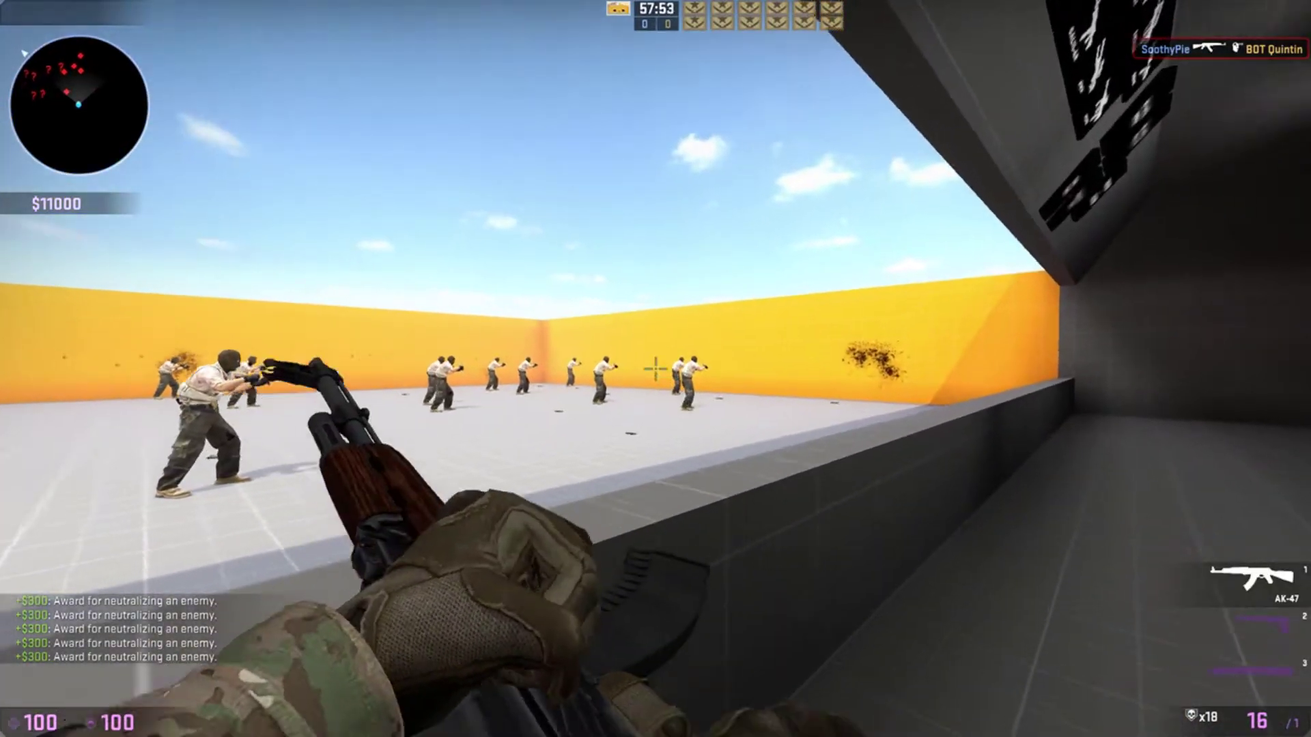
key(w)
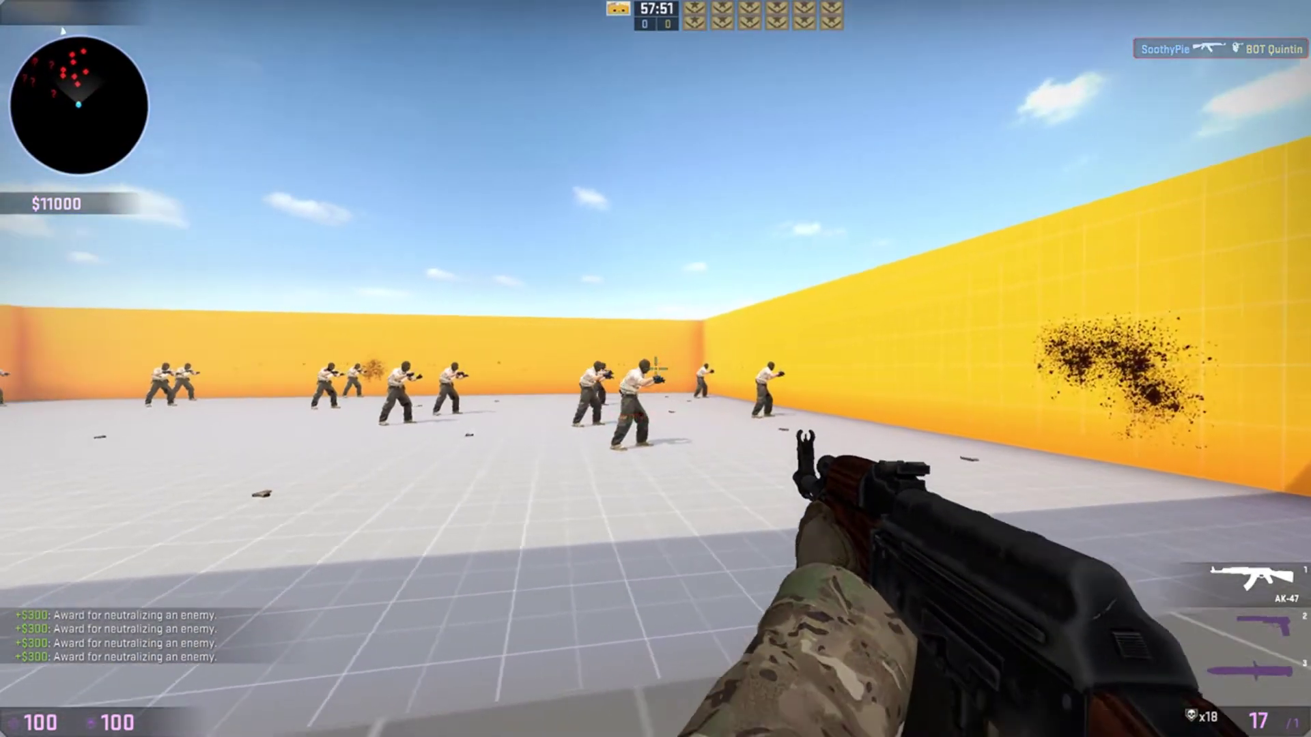
click(655, 369)
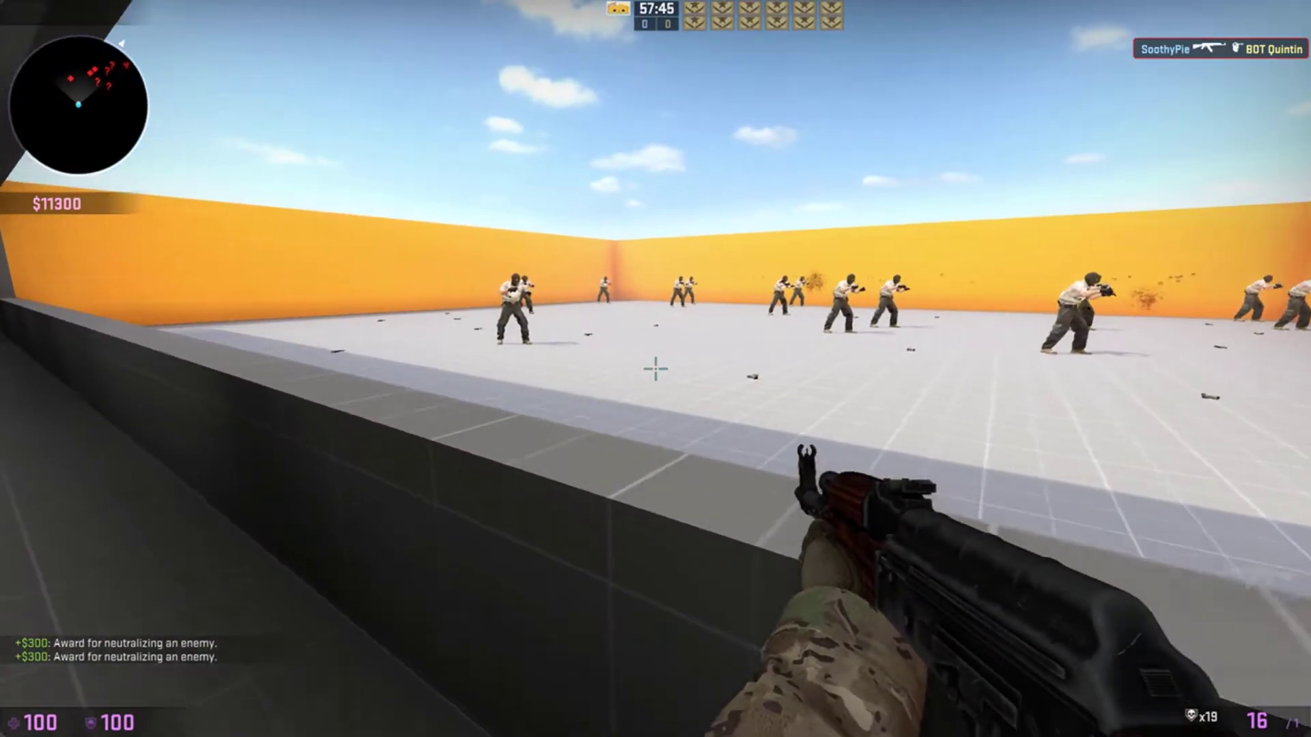
key(2)
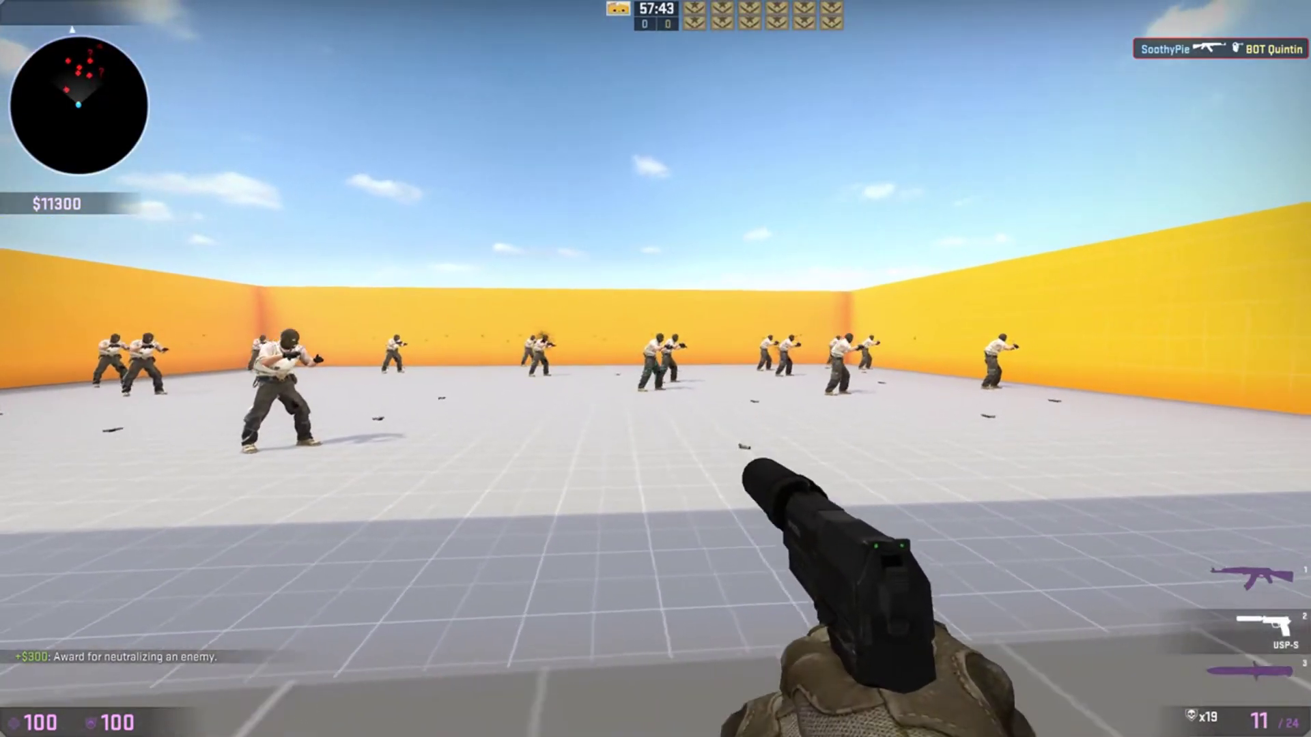
key(r)
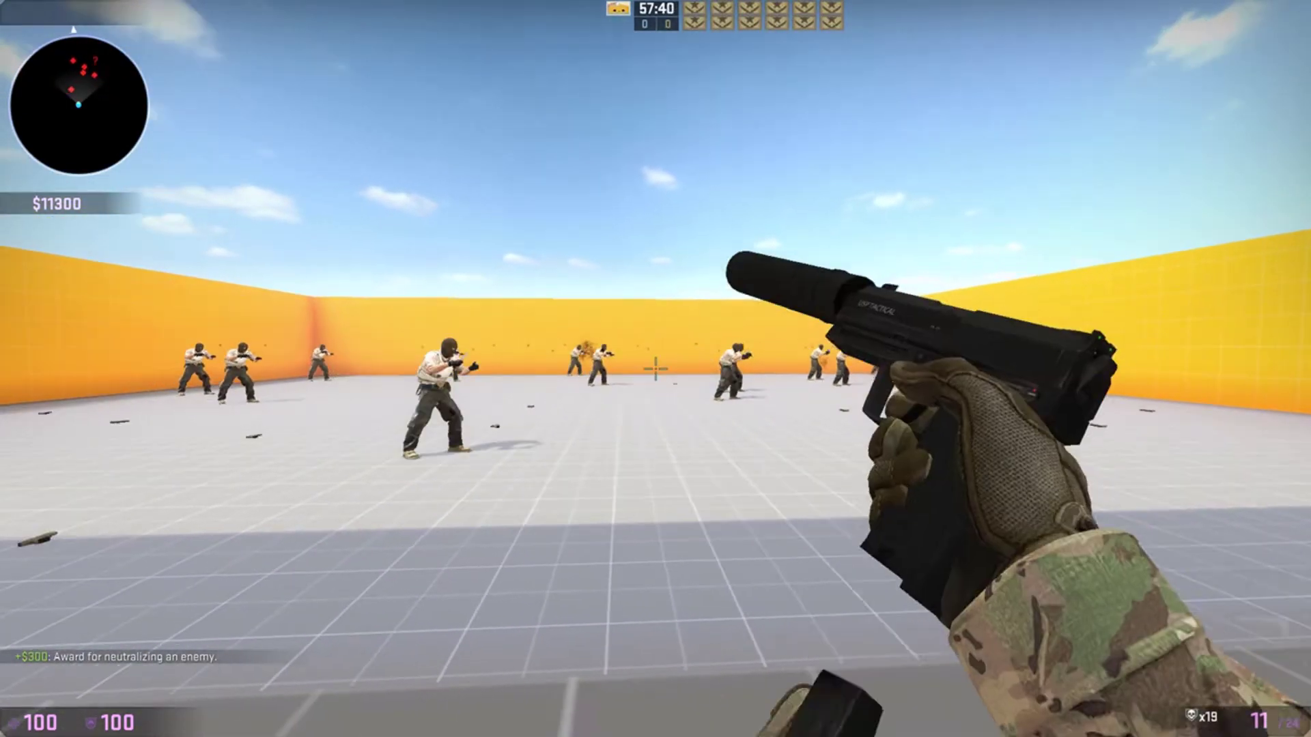
key(r)
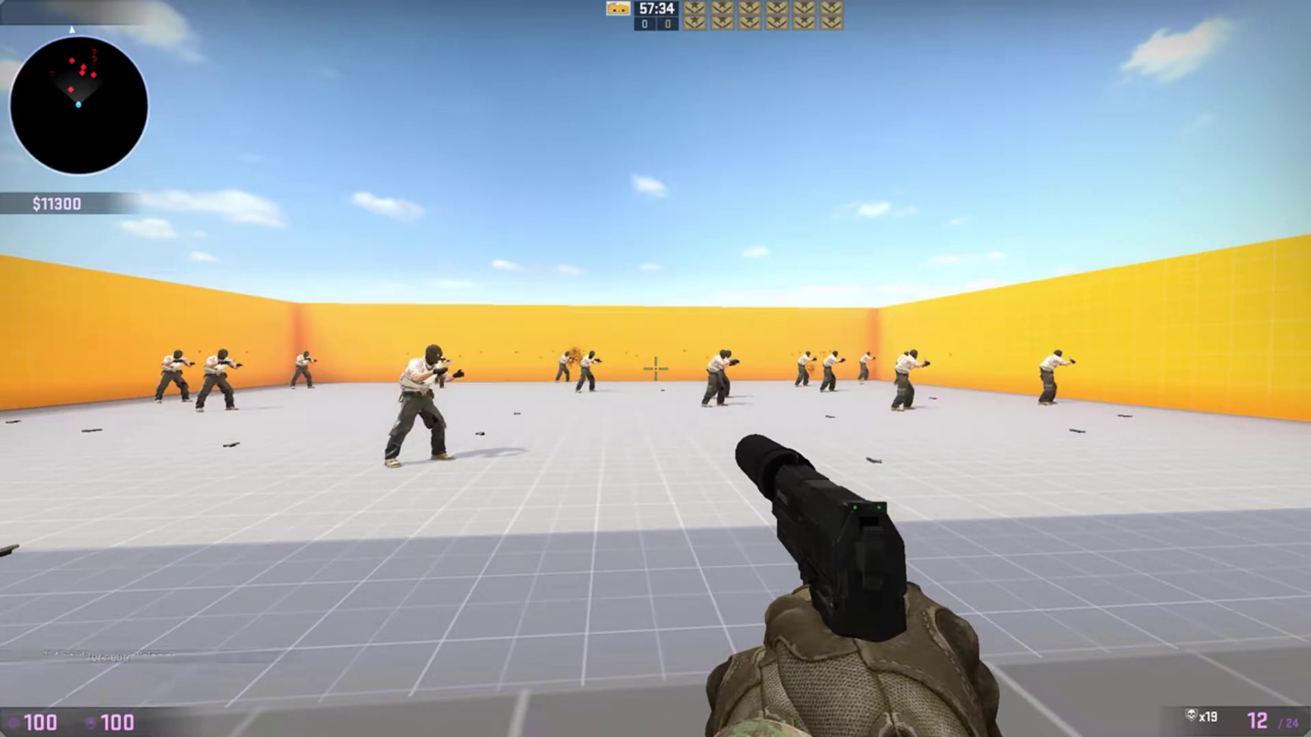
key(1)
click(656, 369)
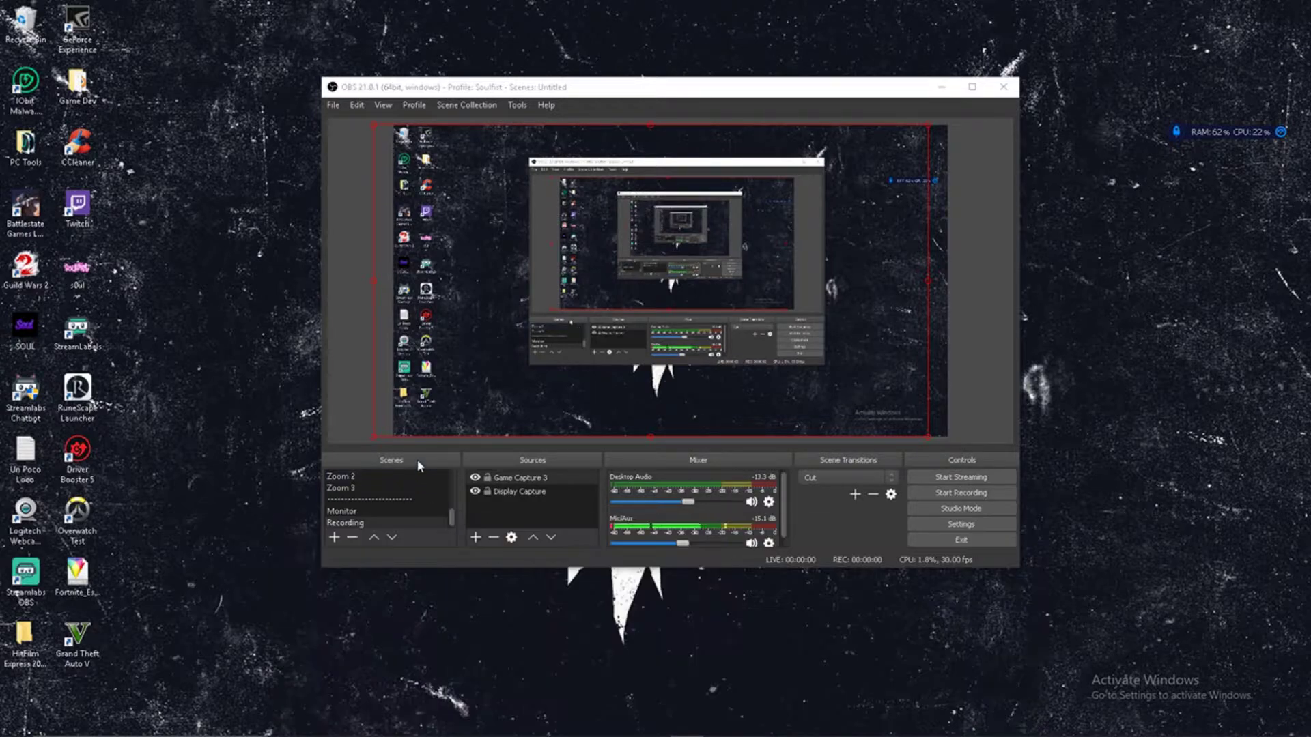
Add a new scene named MAIN SCENE
click(334, 537)
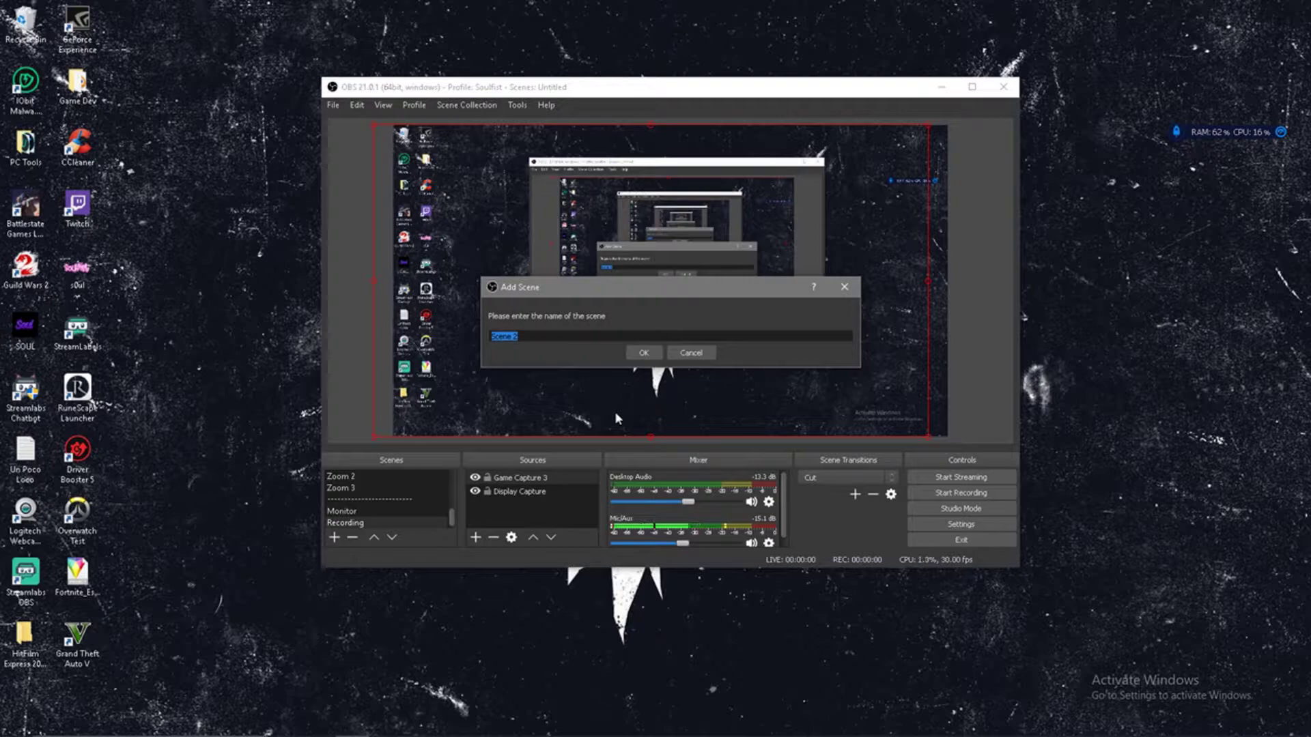
text(MAIN SCENE)
key(Return)
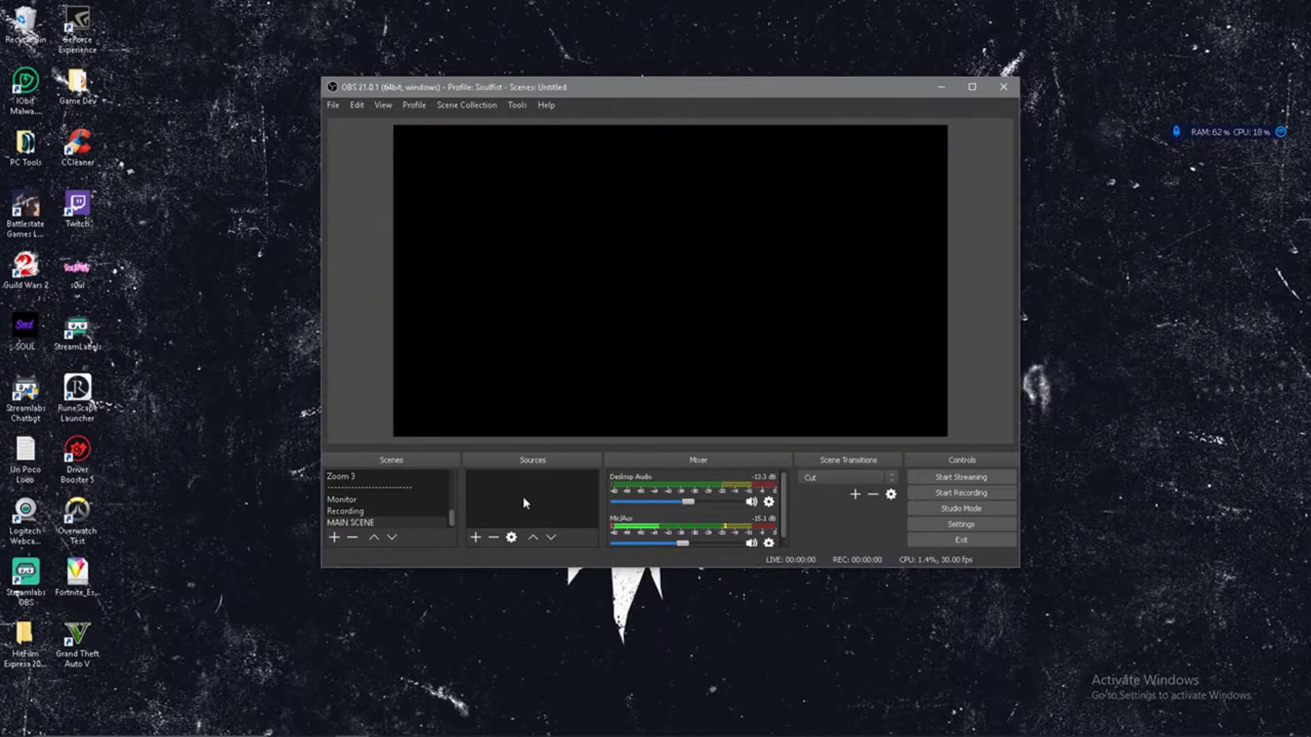
Add a new Game Capture source to the empty MAIN SCENE, keeping the suggested source name
right_click(528, 490)
mouse_move(580, 499)
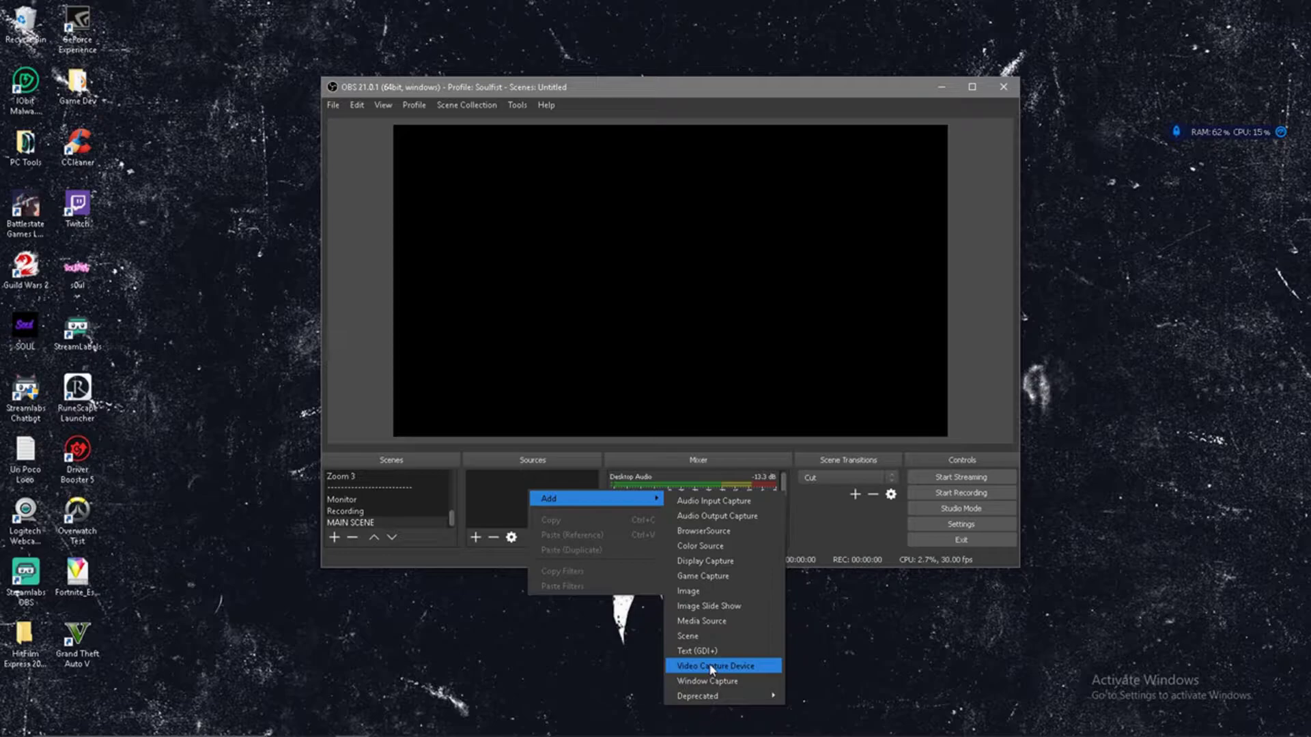
click(724, 577)
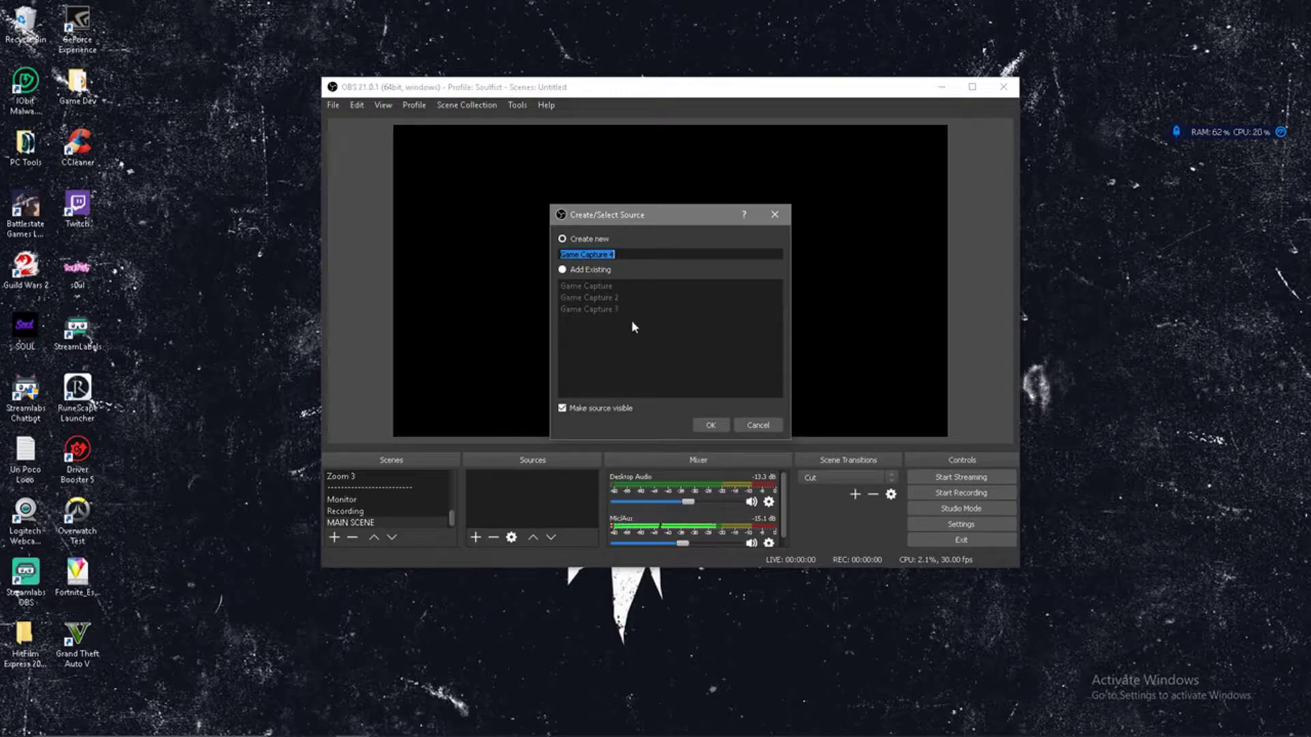
click(711, 423)
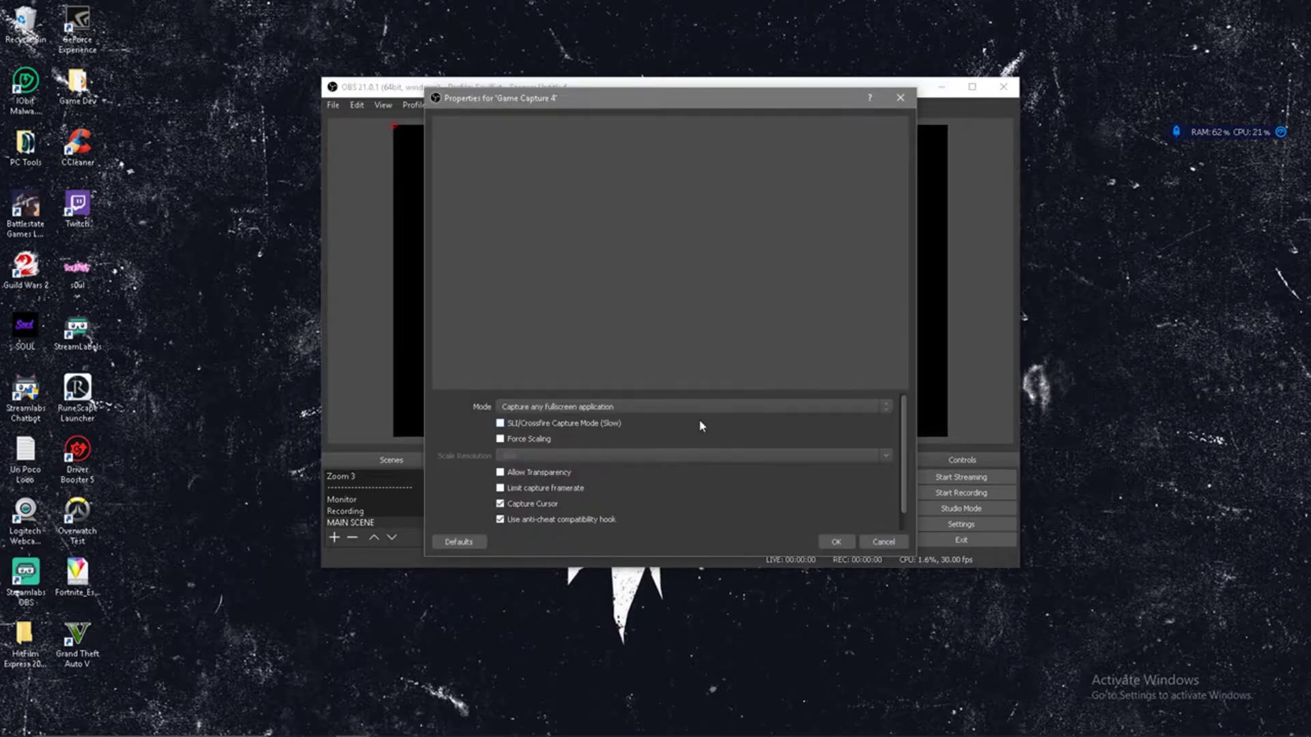
Set the game capture to capture a specific window, choosing [csgo.exe]: Counter-Strike: Global Offensive, and accept the properties
click(652, 409)
click(624, 425)
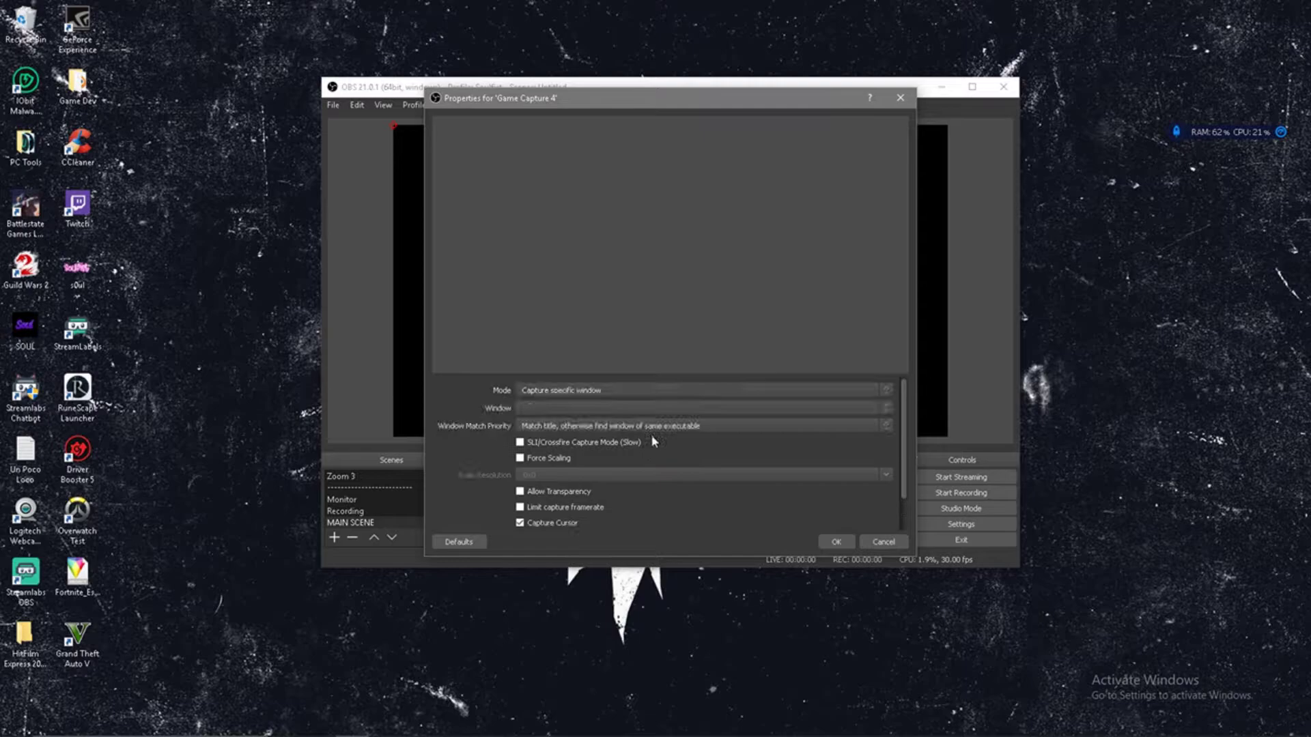
click(654, 407)
click(642, 440)
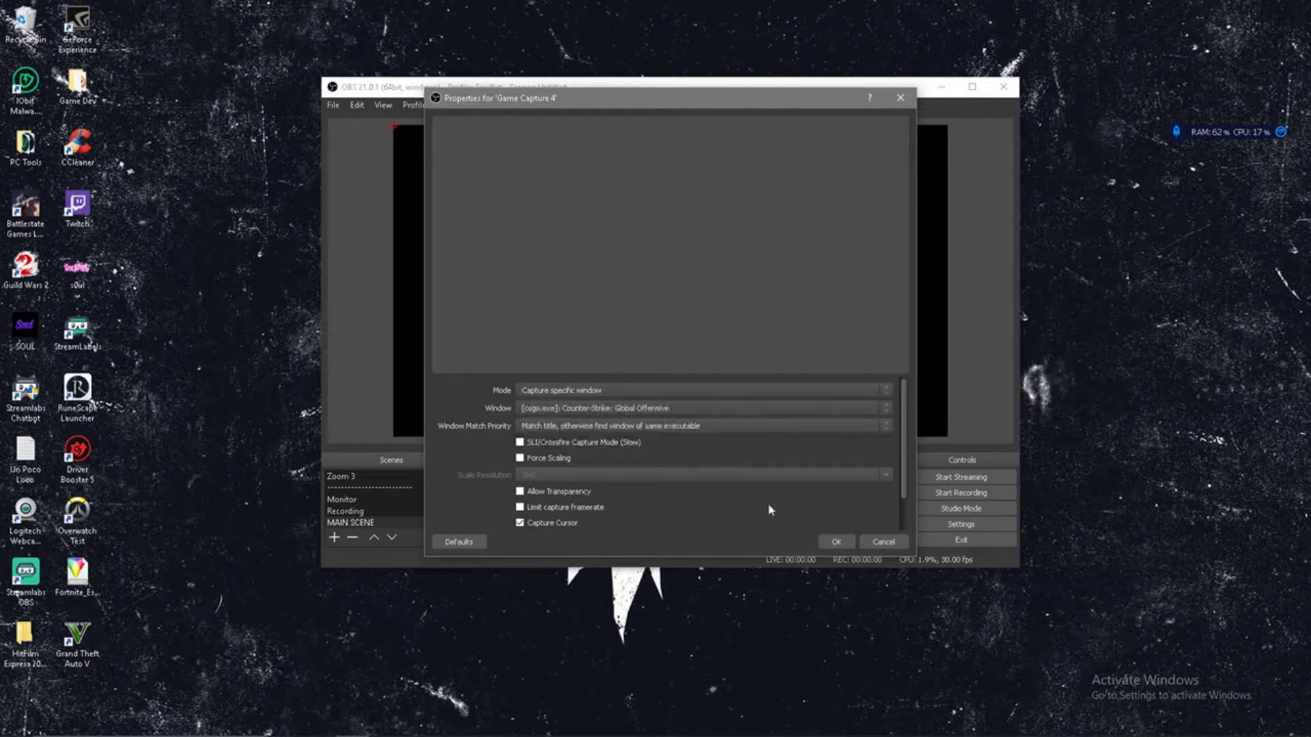
click(835, 542)
Switch to the Counter-Strike: Global Offensive window, pause the running game and minimize it to return to OBS
mouse_move(799, 729)
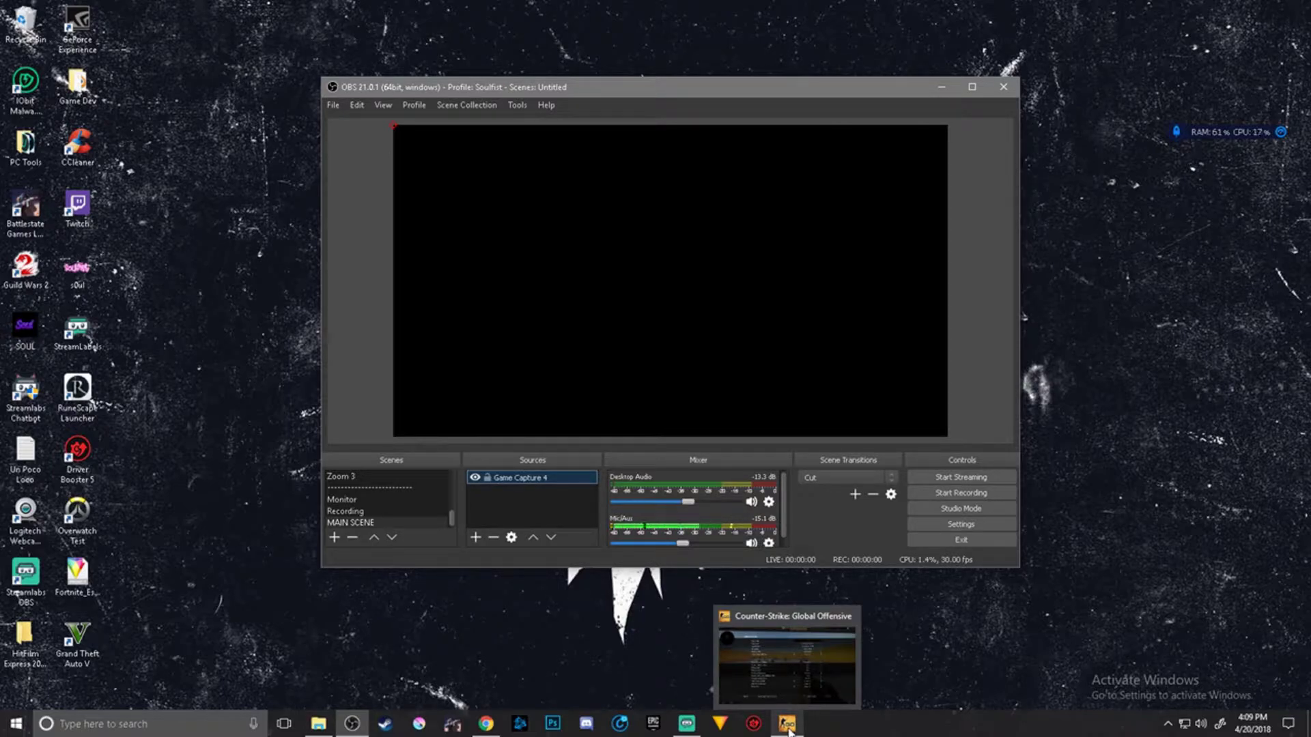
click(788, 729)
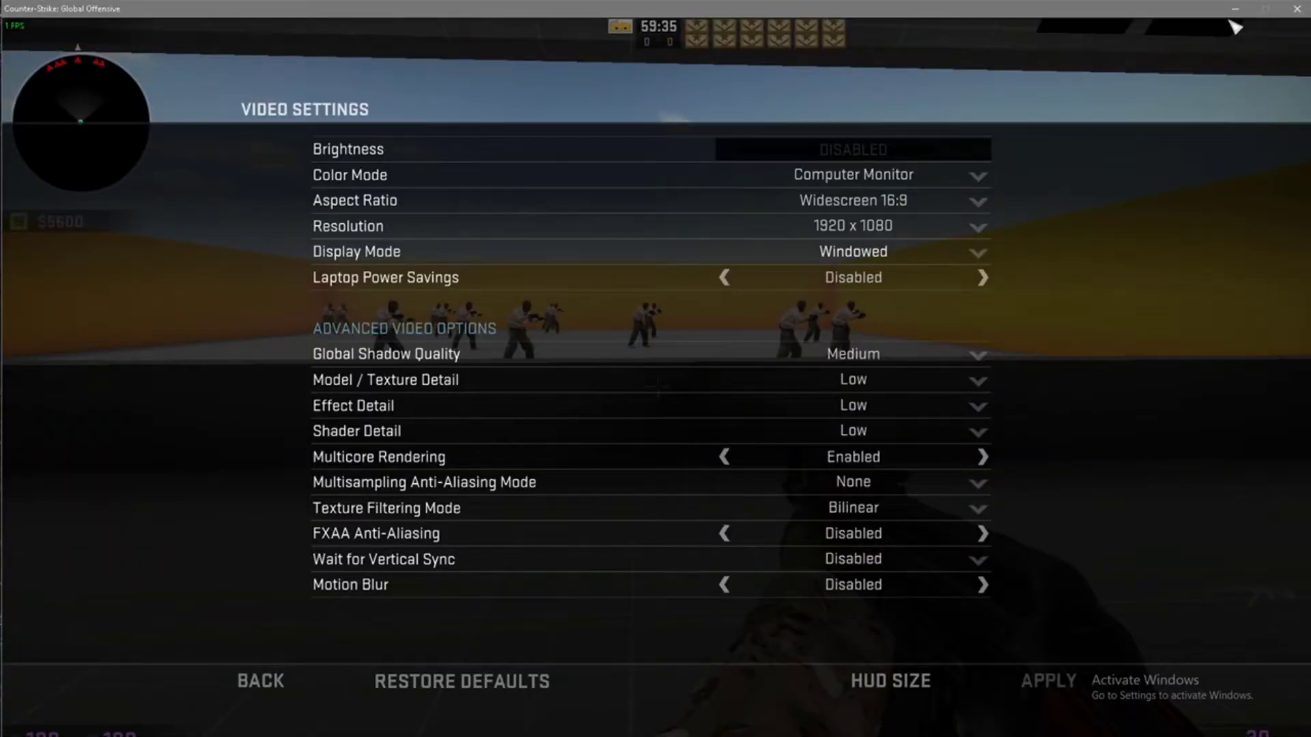
click(1234, 9)
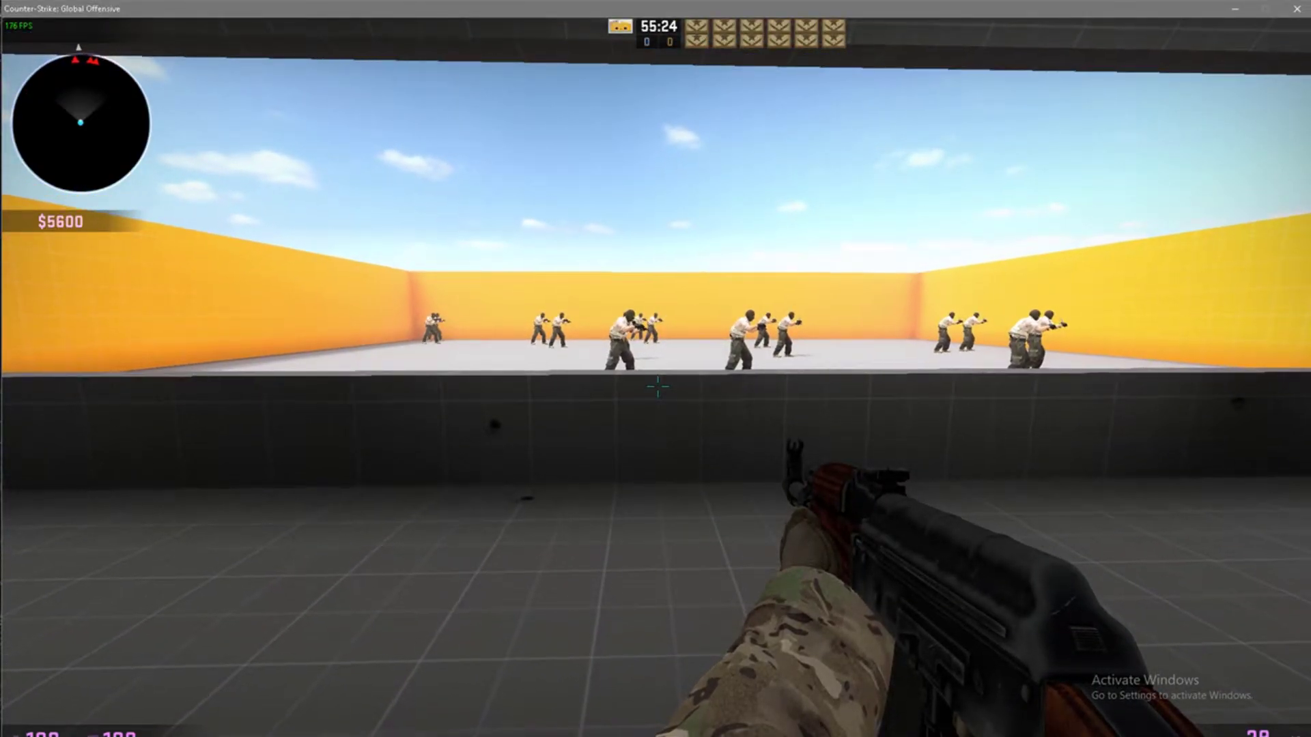
key(d)
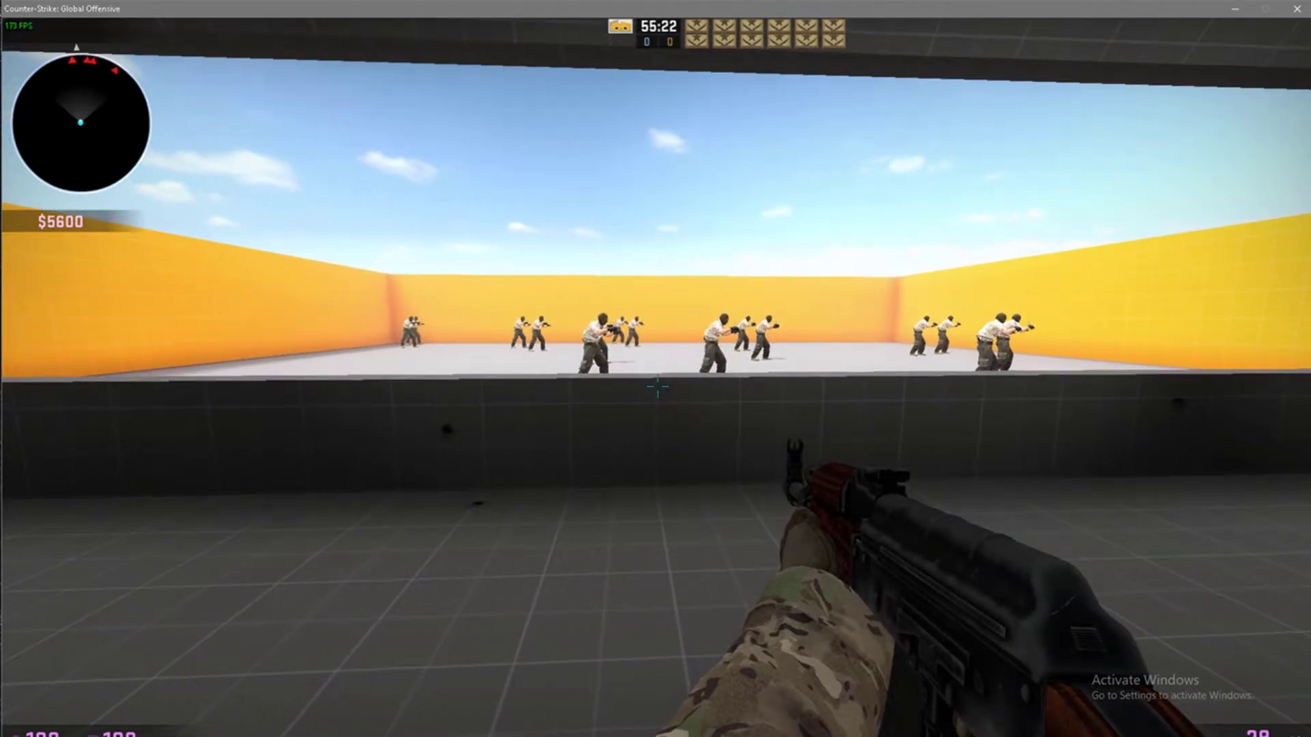
key(Escape)
click(1235, 9)
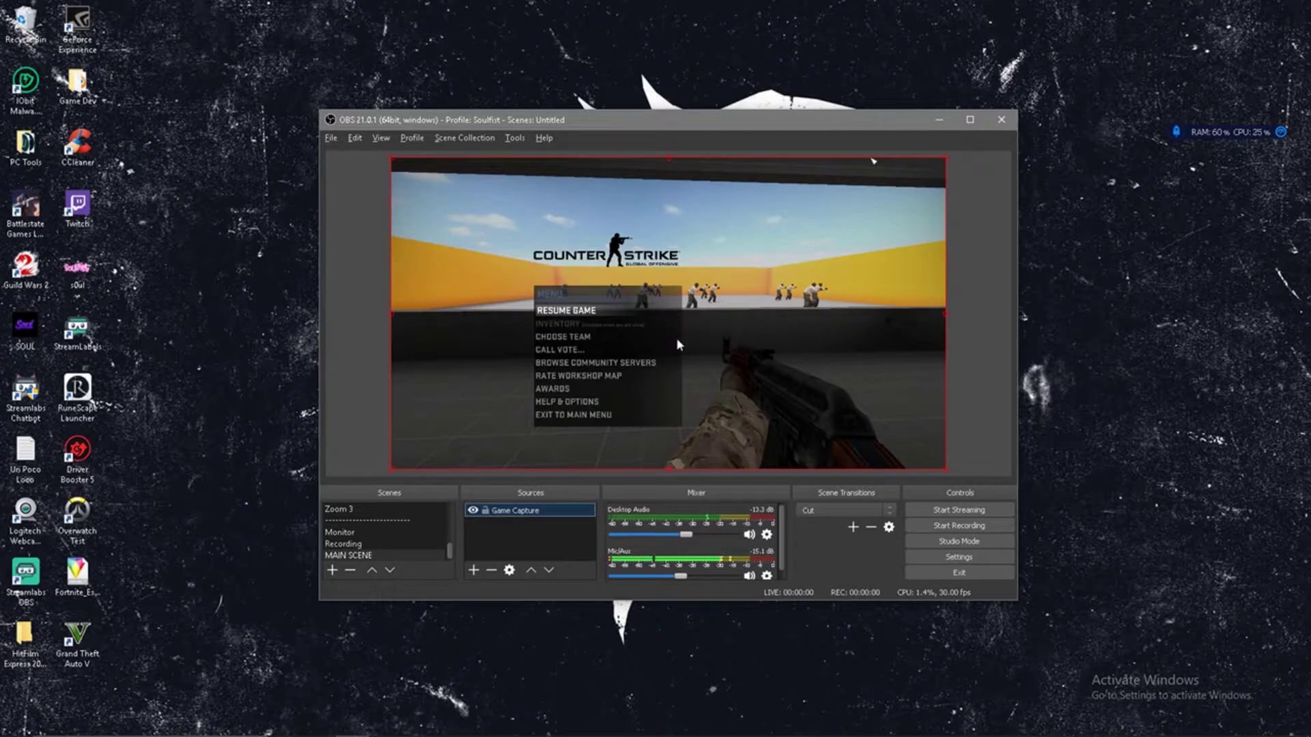
Duplicate MAIN SCENE as a new scene named ZOOM MAIN SCENE
right_click(350, 556)
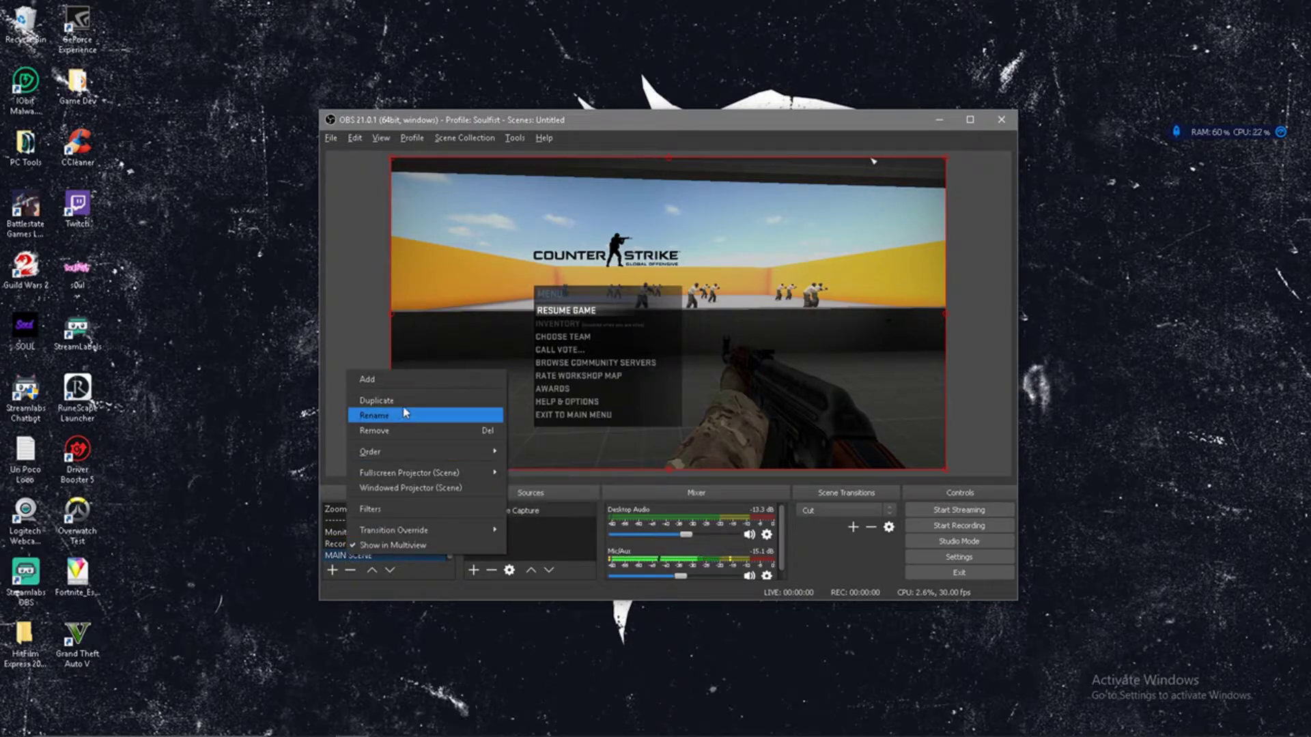
click(454, 401)
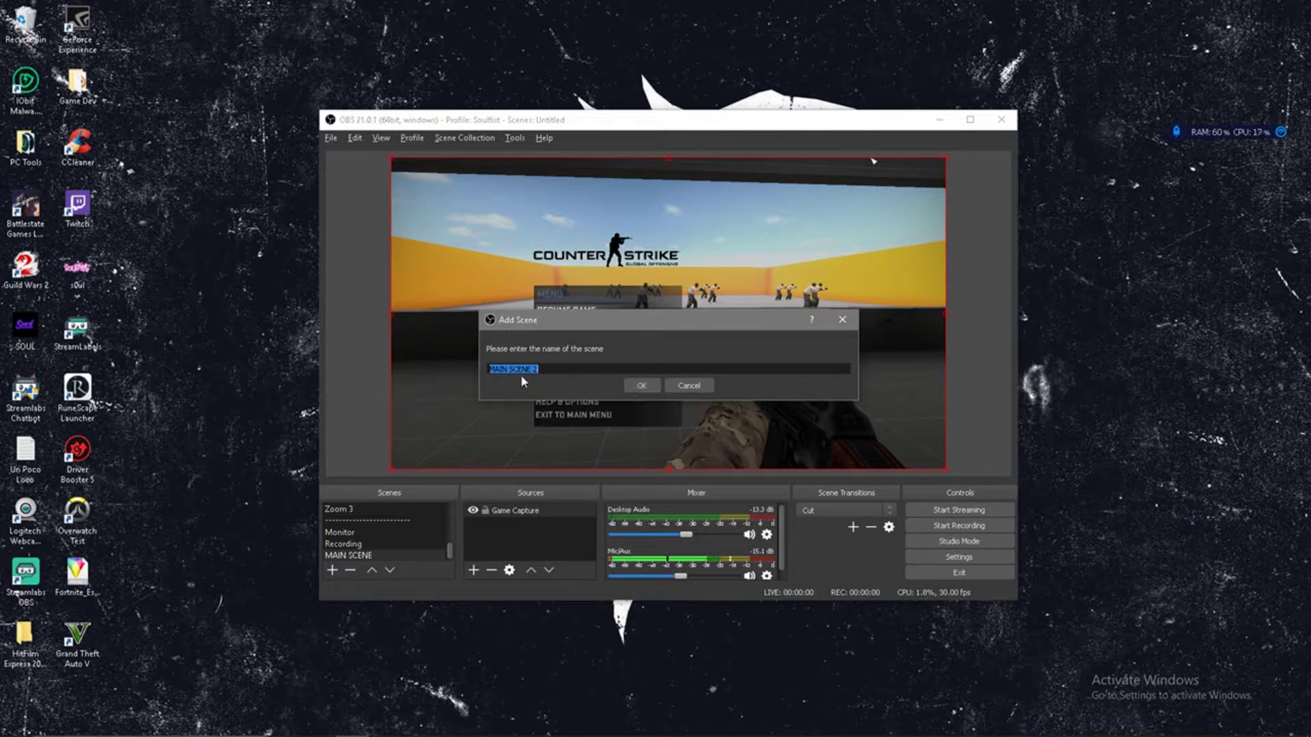
text(ZOOM MAIN SCENE)
key(Return)
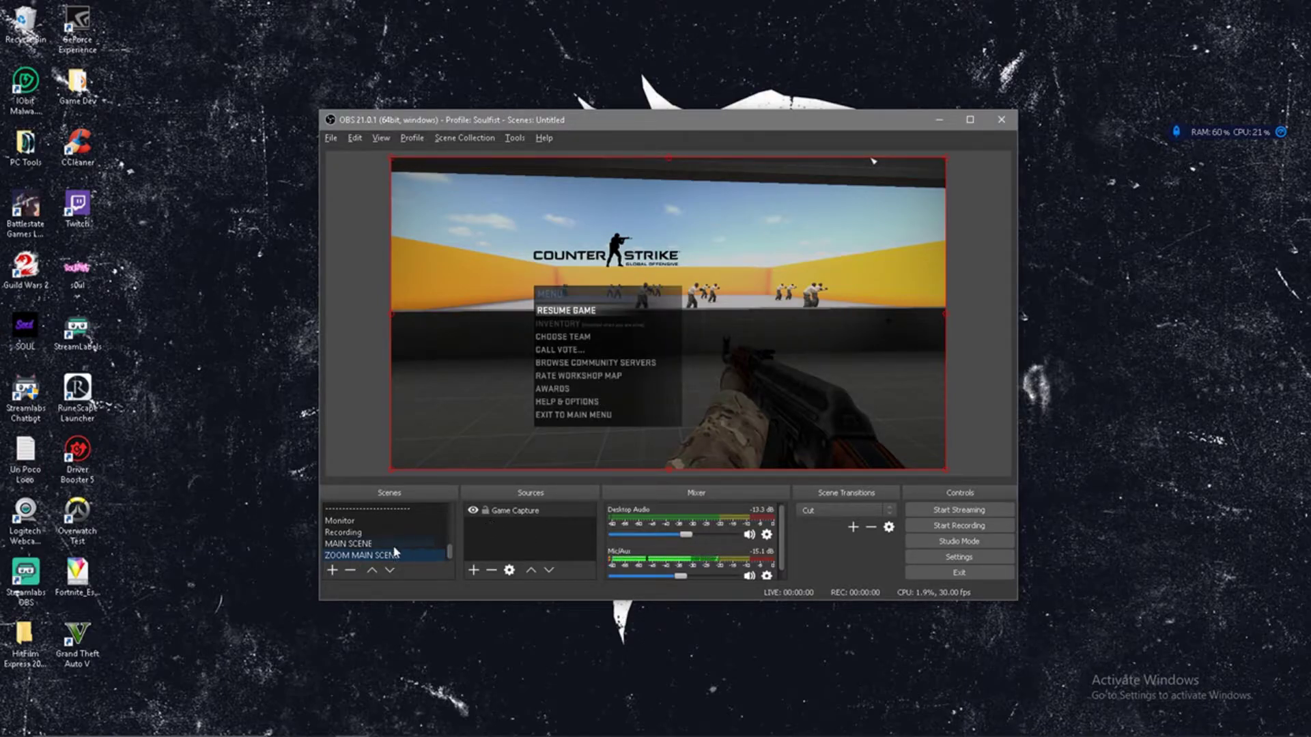
Switch to Counter-Strike: Global Offensive, resume the paused game and return to OBS with the game still running
click(510, 514)
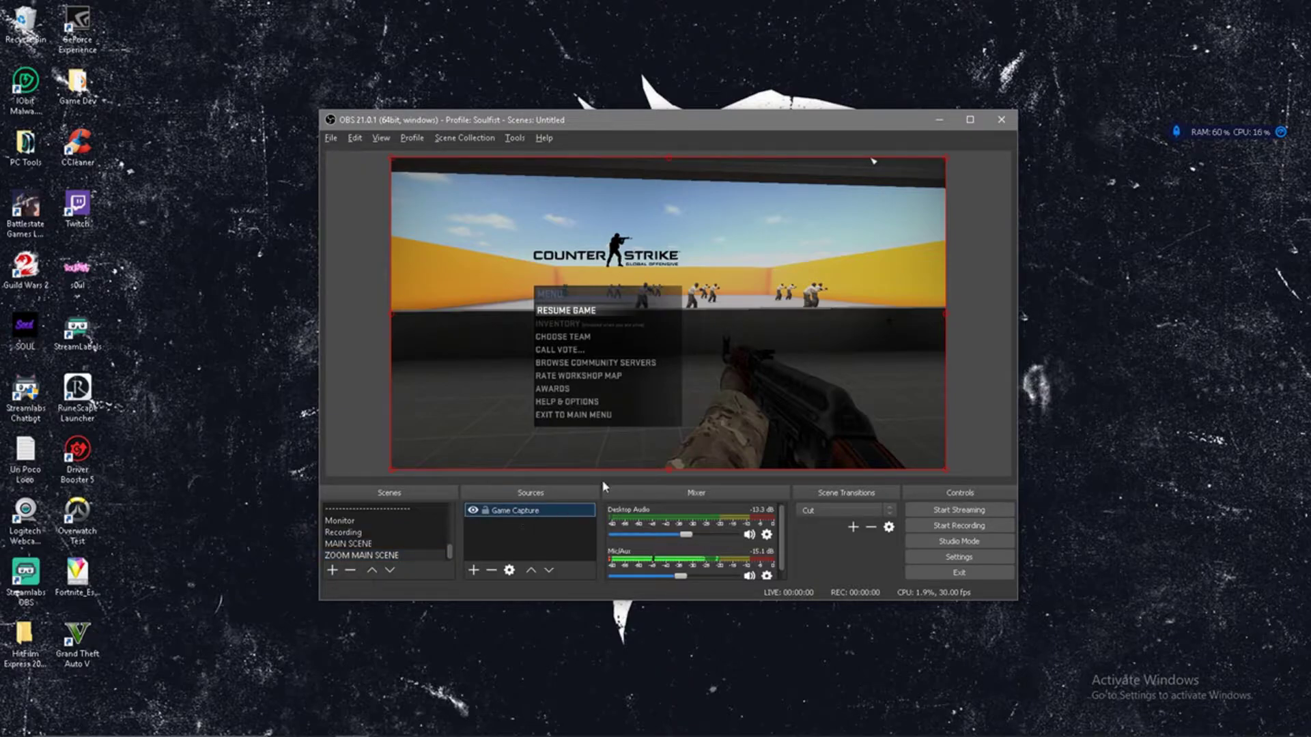
click(715, 352)
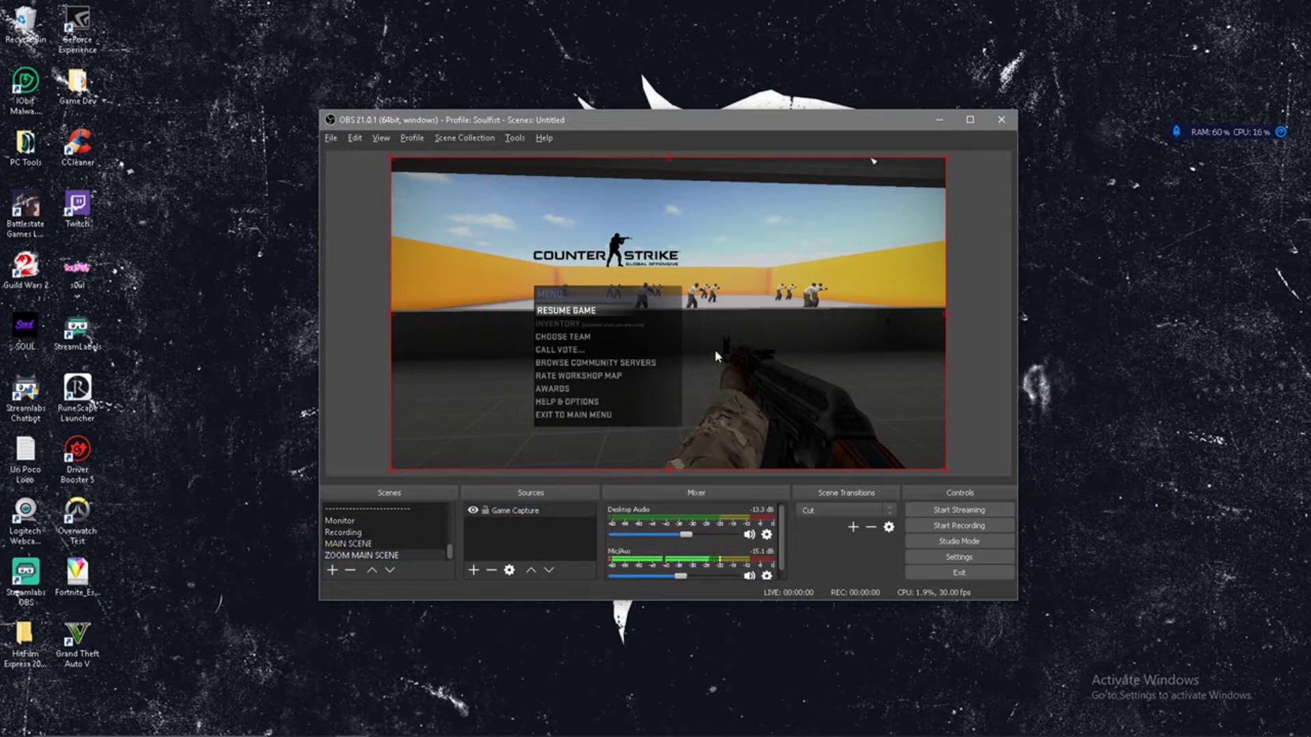
click(787, 724)
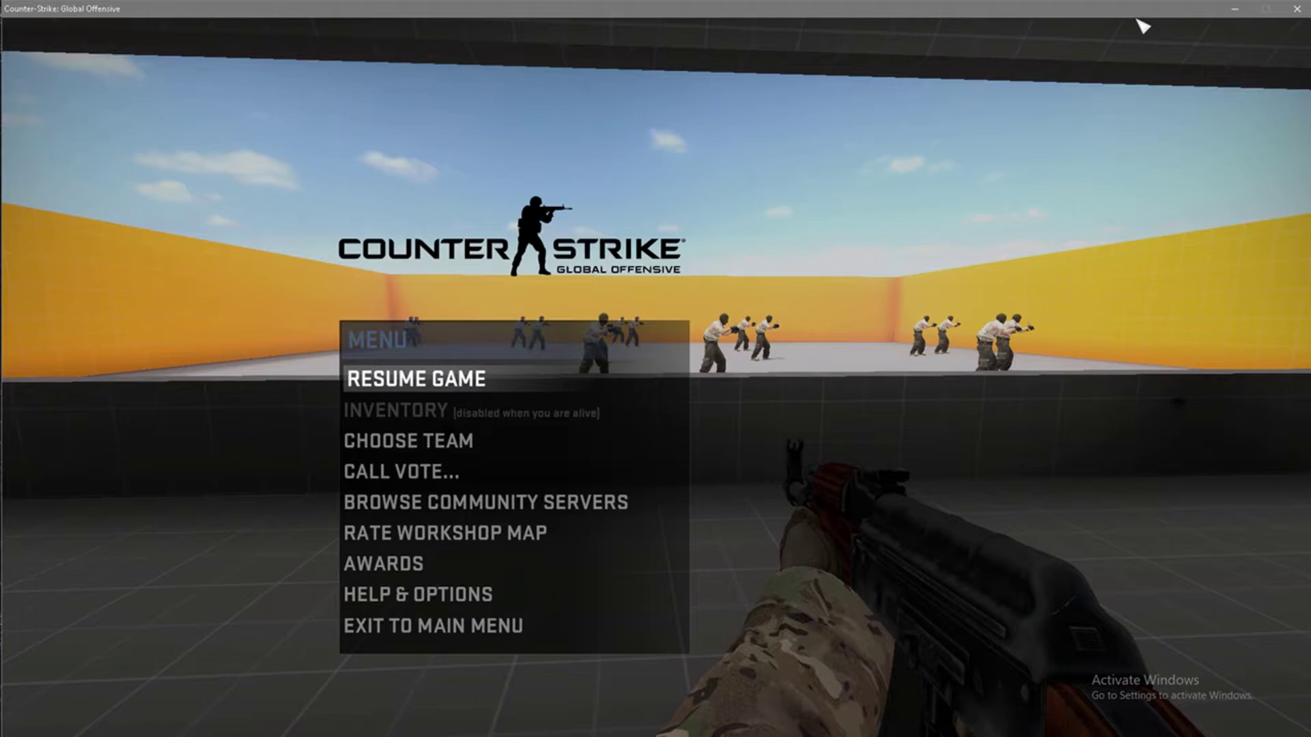
key(Escape)
key(Escape)
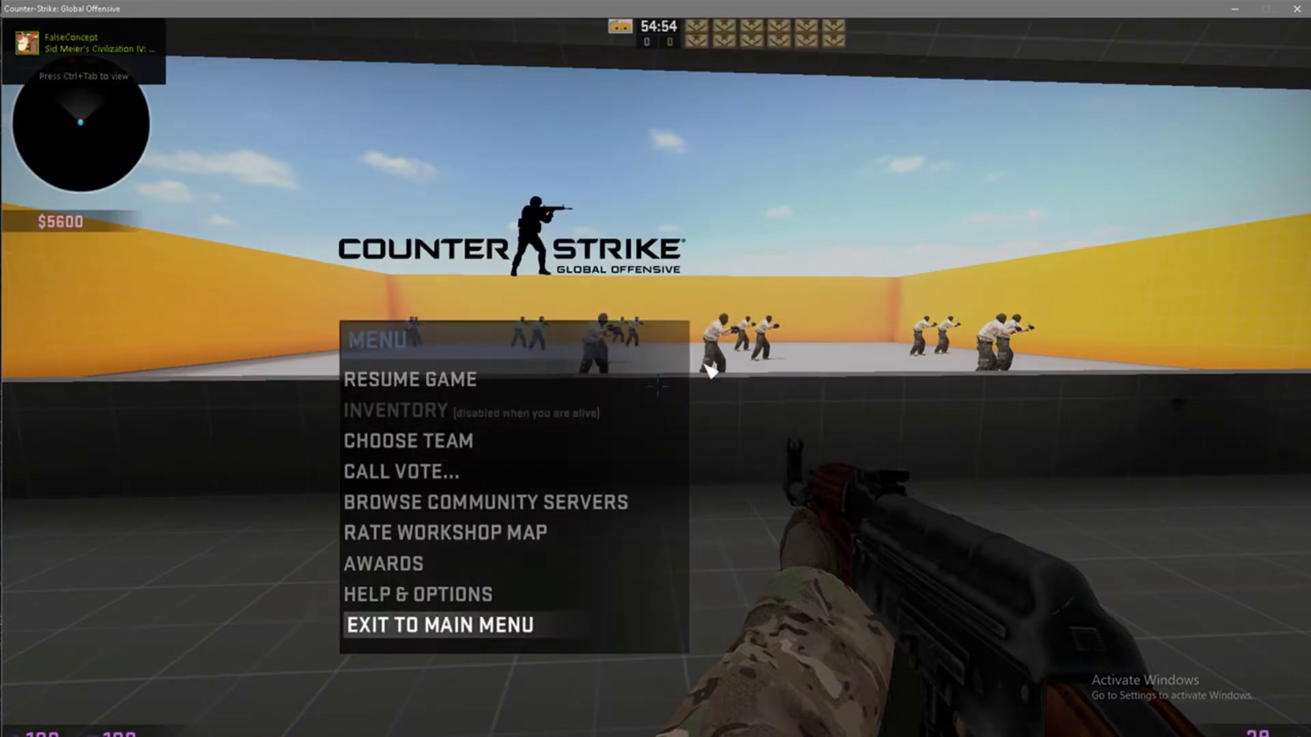
key(Escape)
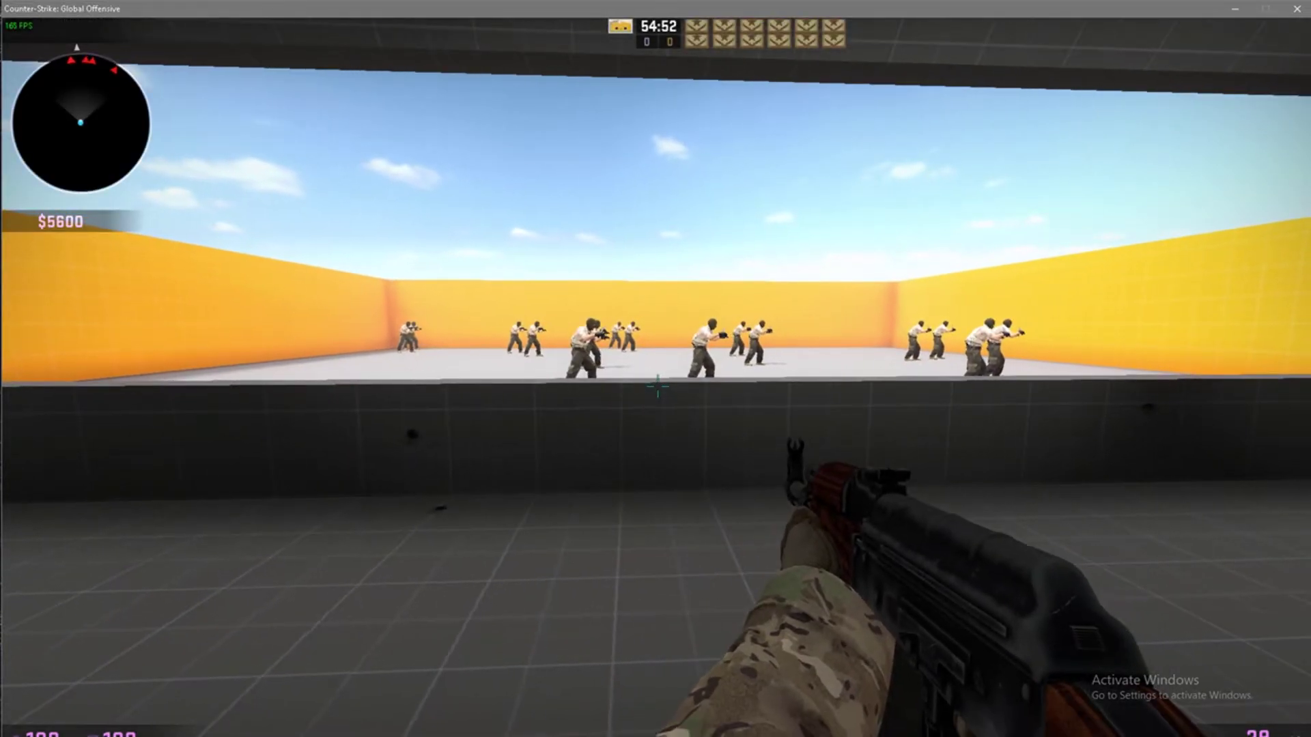
key(alt+Tab)
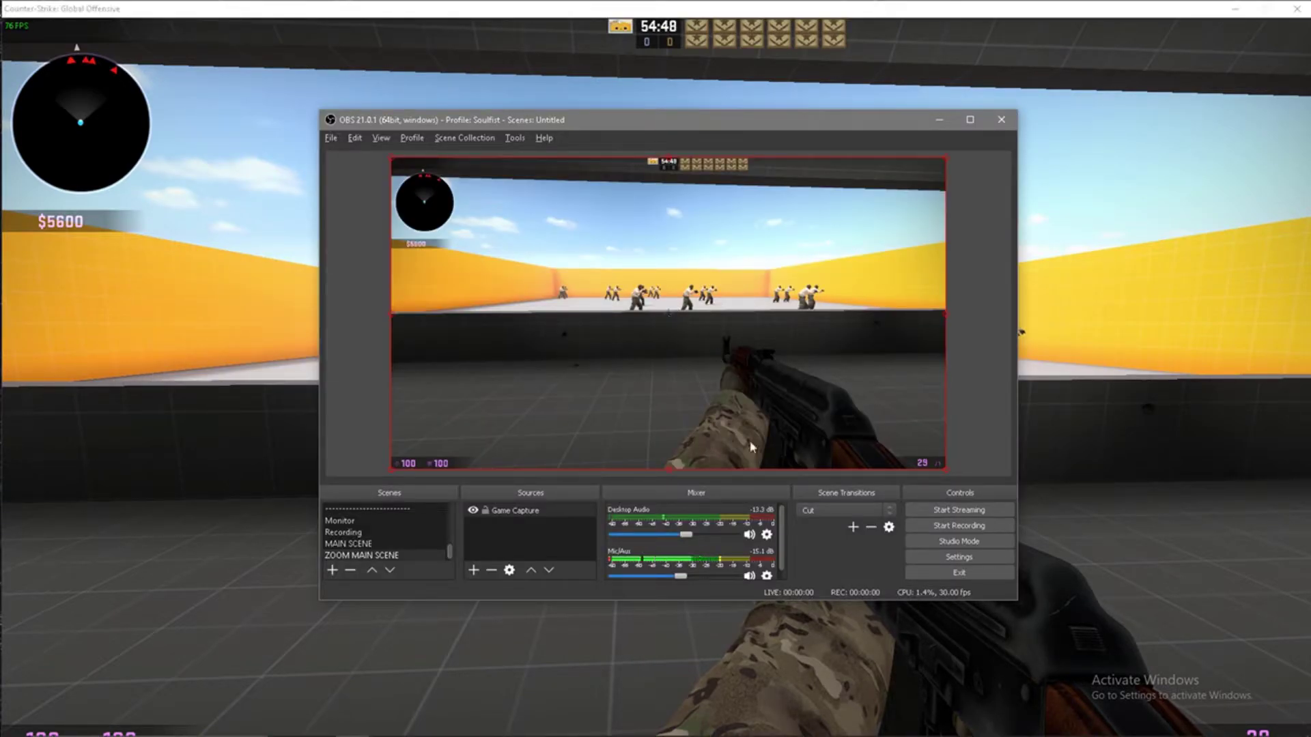
Enlarge the Game Capture in ZOOM MAIN SCENE to about double size and move it so the crosshair sits near the canvas centre
click(517, 517)
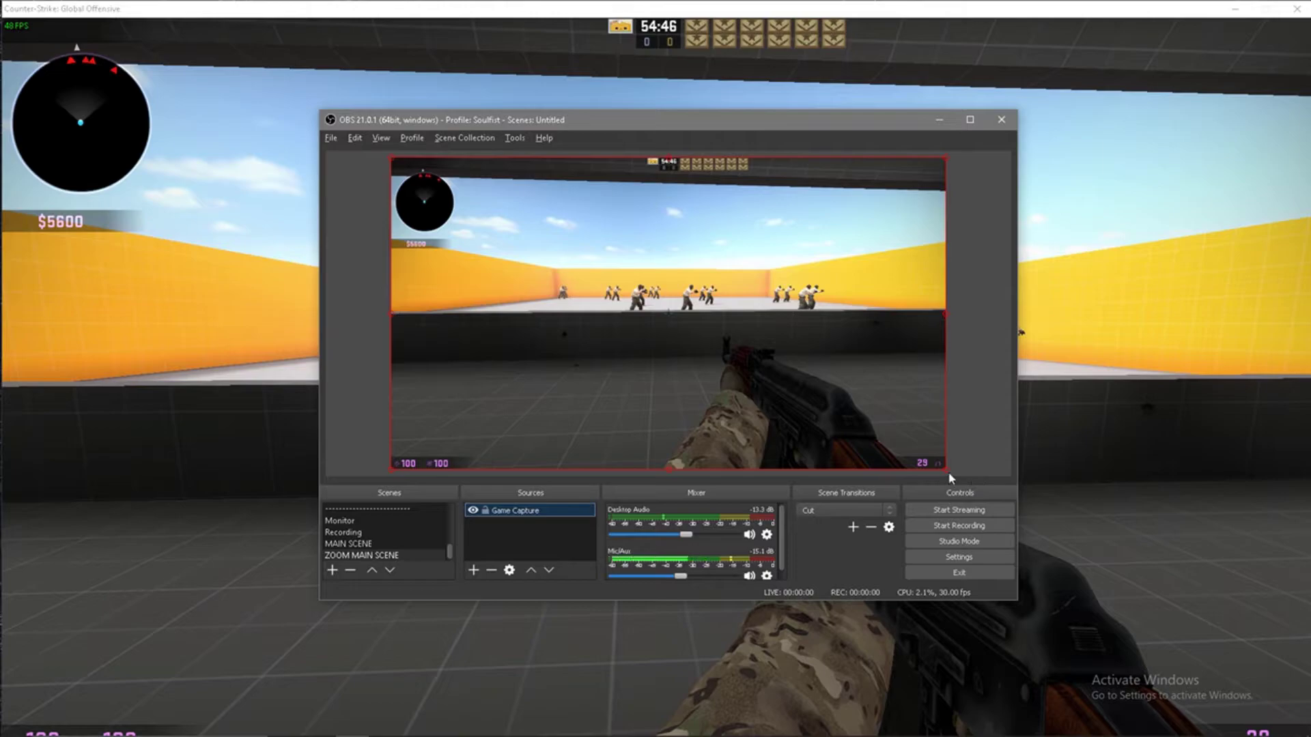
drag(946, 470, 1297, 731)
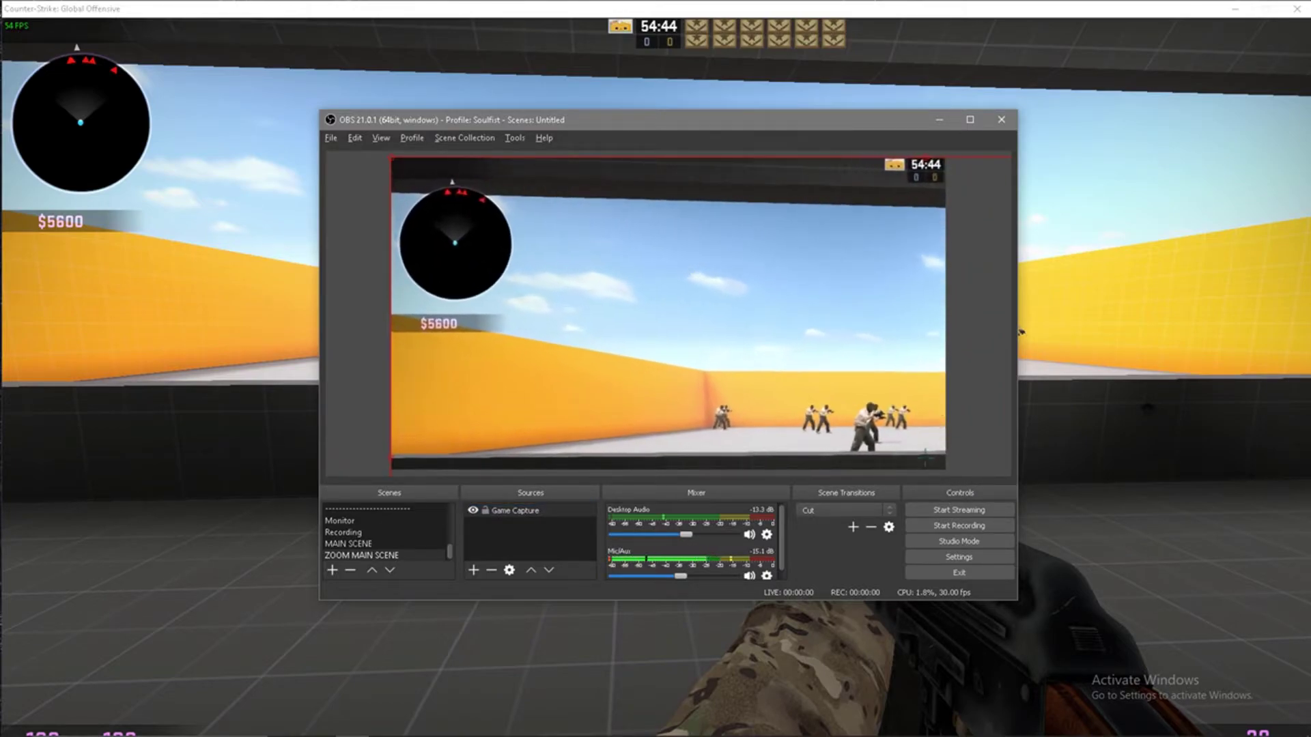
drag(891, 424, 614, 286)
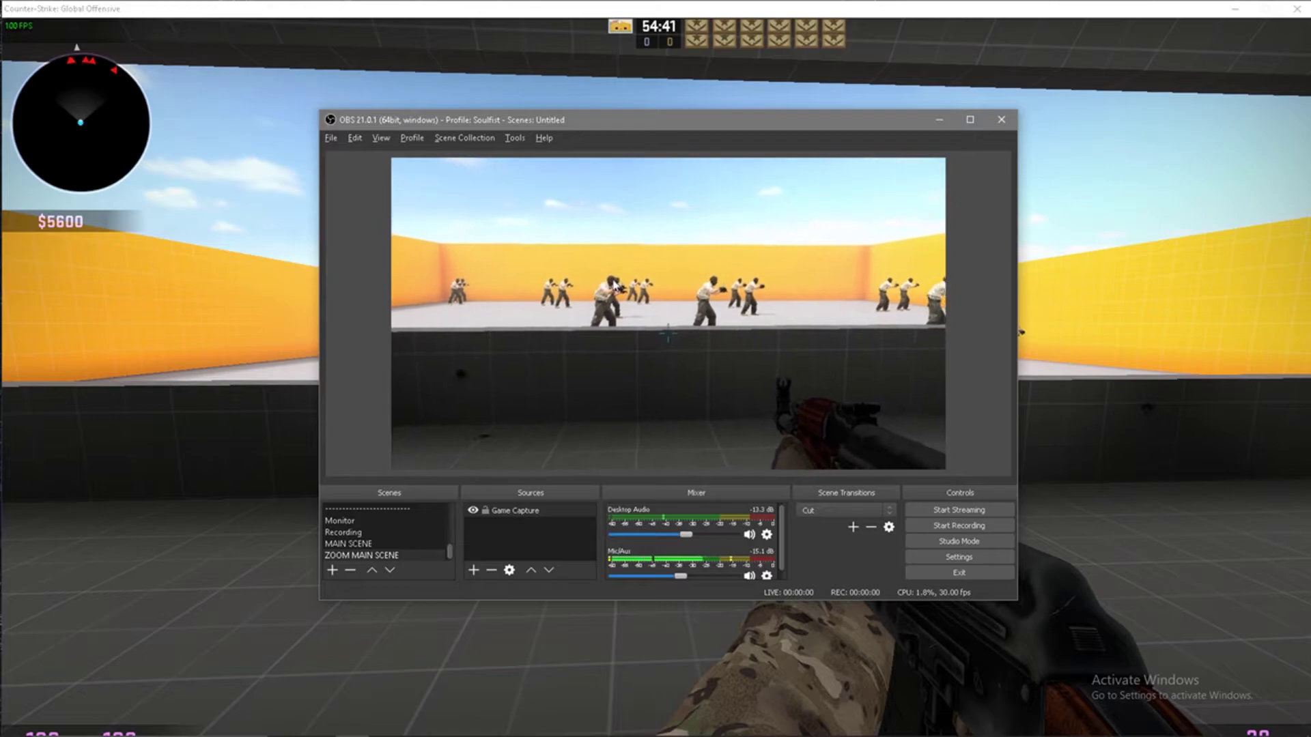
Center the enlarged Game Capture on the canvas in ZOOM MAIN SCENE
right_click(717, 342)
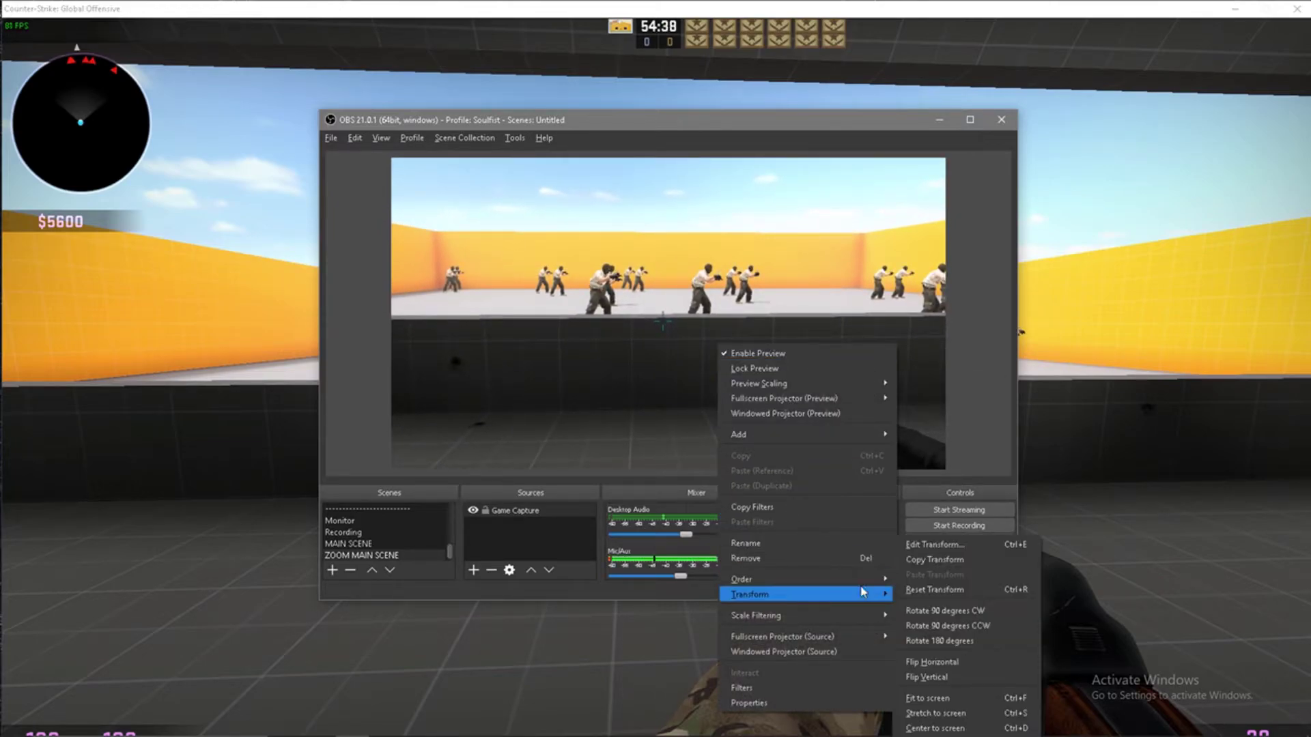
mouse_move(877, 596)
click(960, 729)
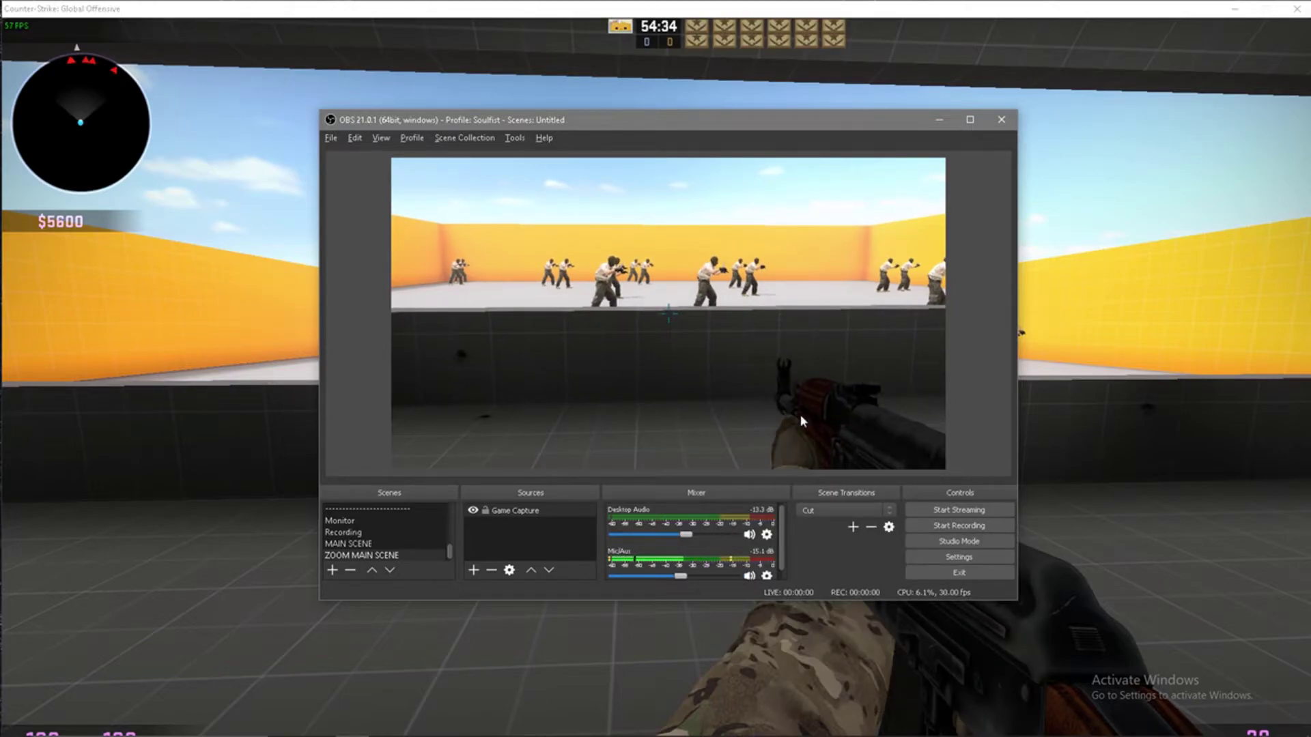
Switch repeatedly between MAIN SCENE and ZOOM MAIN SCENE to compare the normal and zoomed crosshair positions
click(401, 544)
click(400, 556)
click(400, 543)
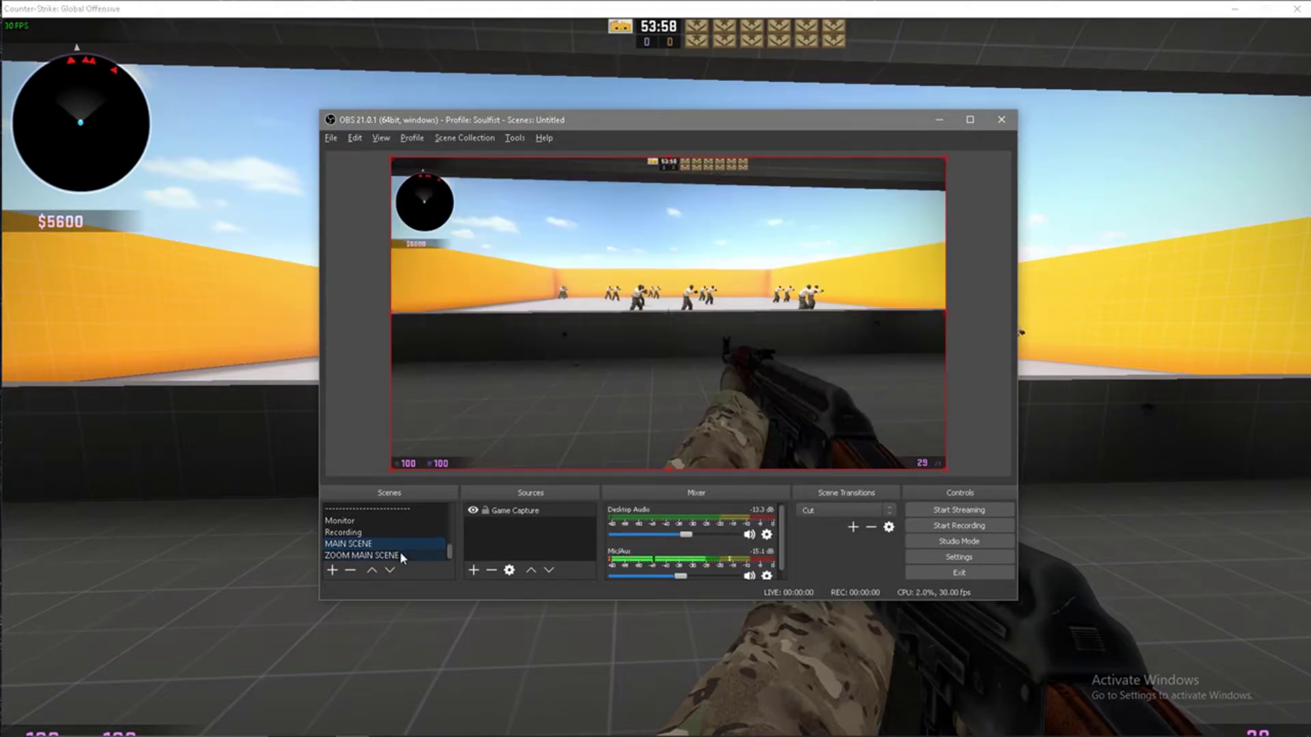
click(400, 553)
click(404, 543)
click(404, 554)
click(406, 544)
click(409, 555)
click(410, 544)
click(413, 556)
click(415, 545)
click(415, 554)
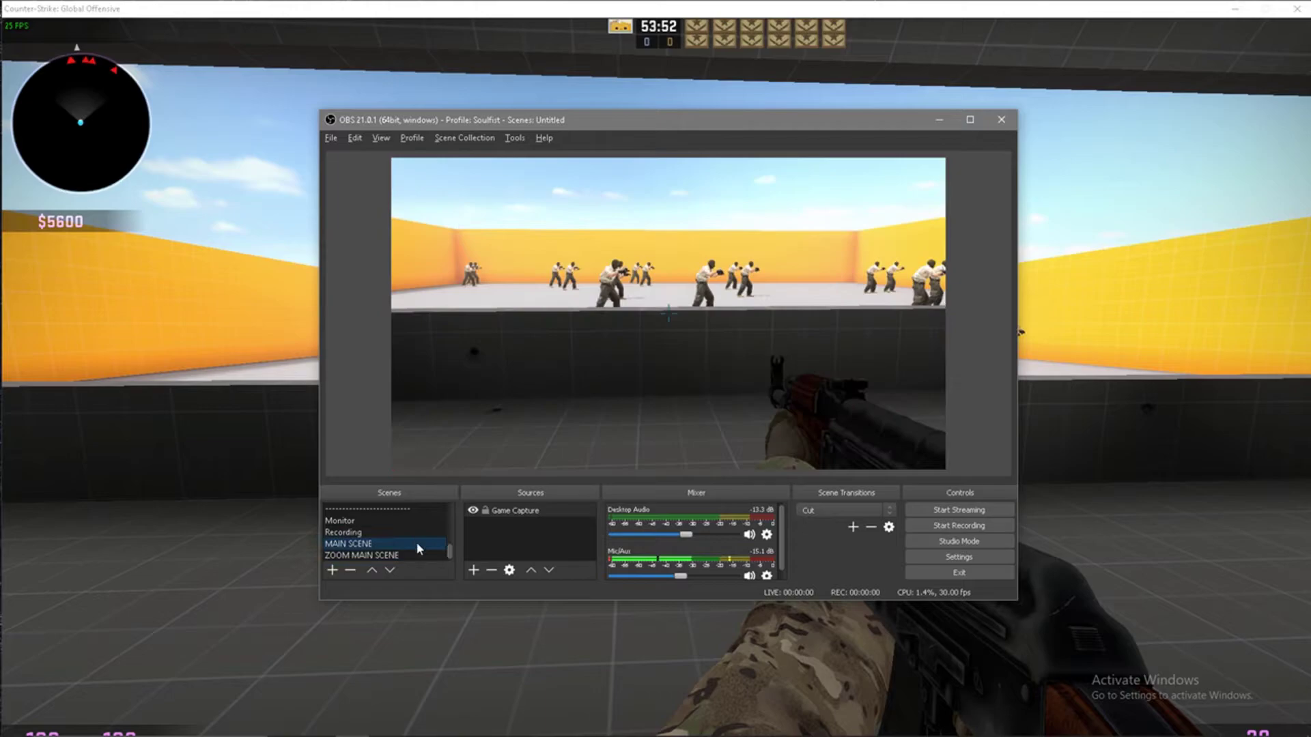
click(415, 543)
click(413, 555)
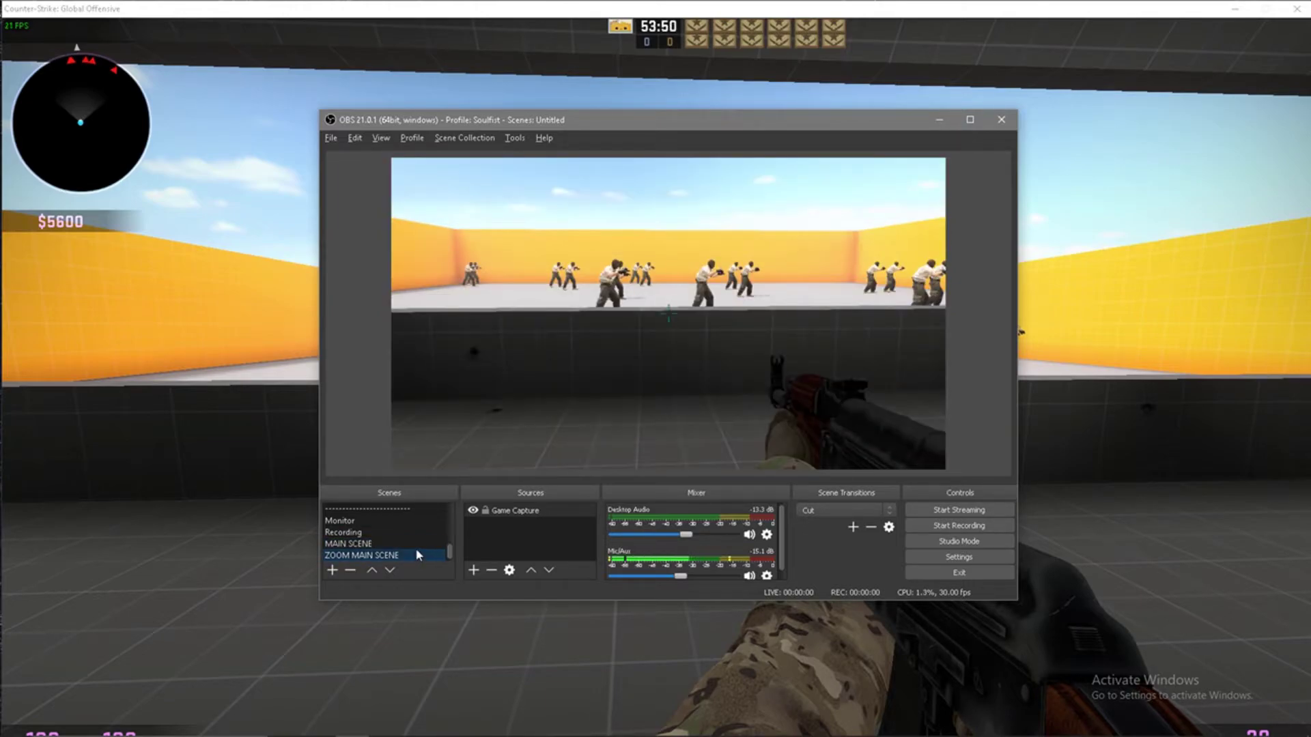
click(416, 545)
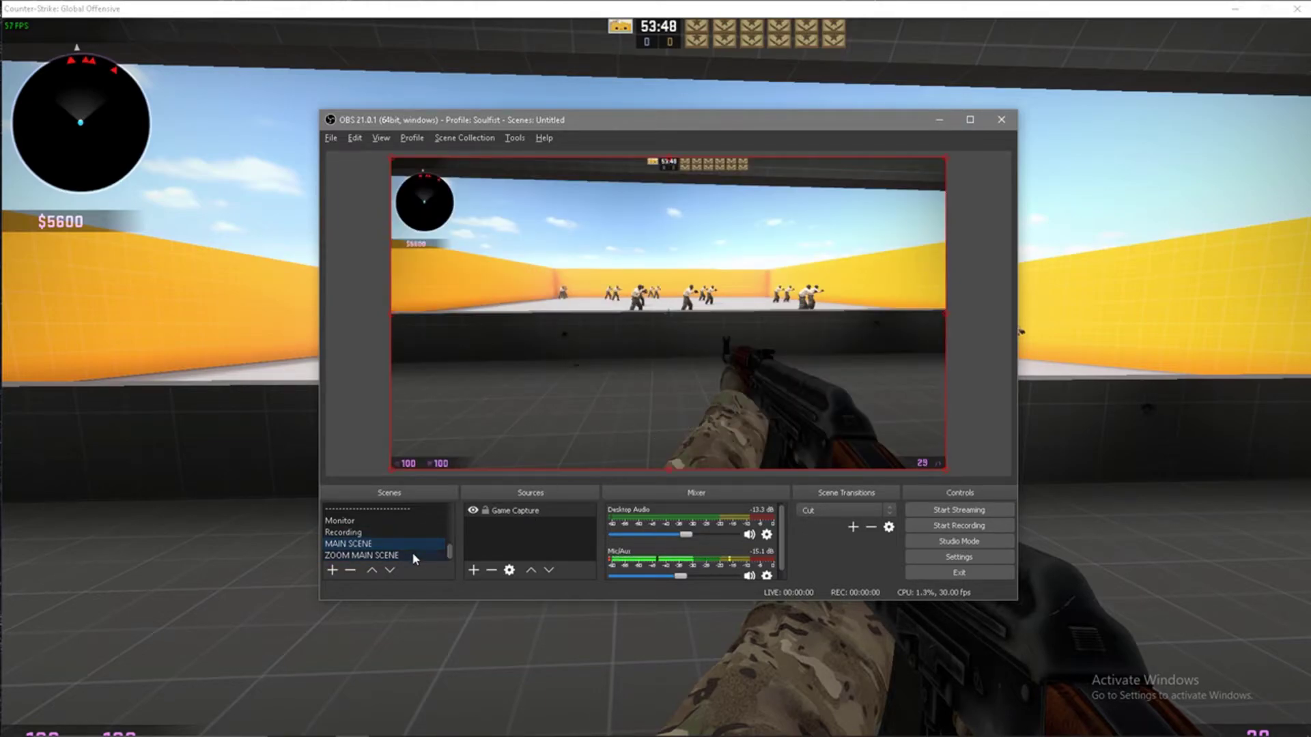
Move the zoomed Game Capture in ZOOM MAIN SCENE so the crosshair sits well off the canvas centre
click(413, 554)
drag(613, 330, 1024, 517)
drag(727, 408, 555, 357)
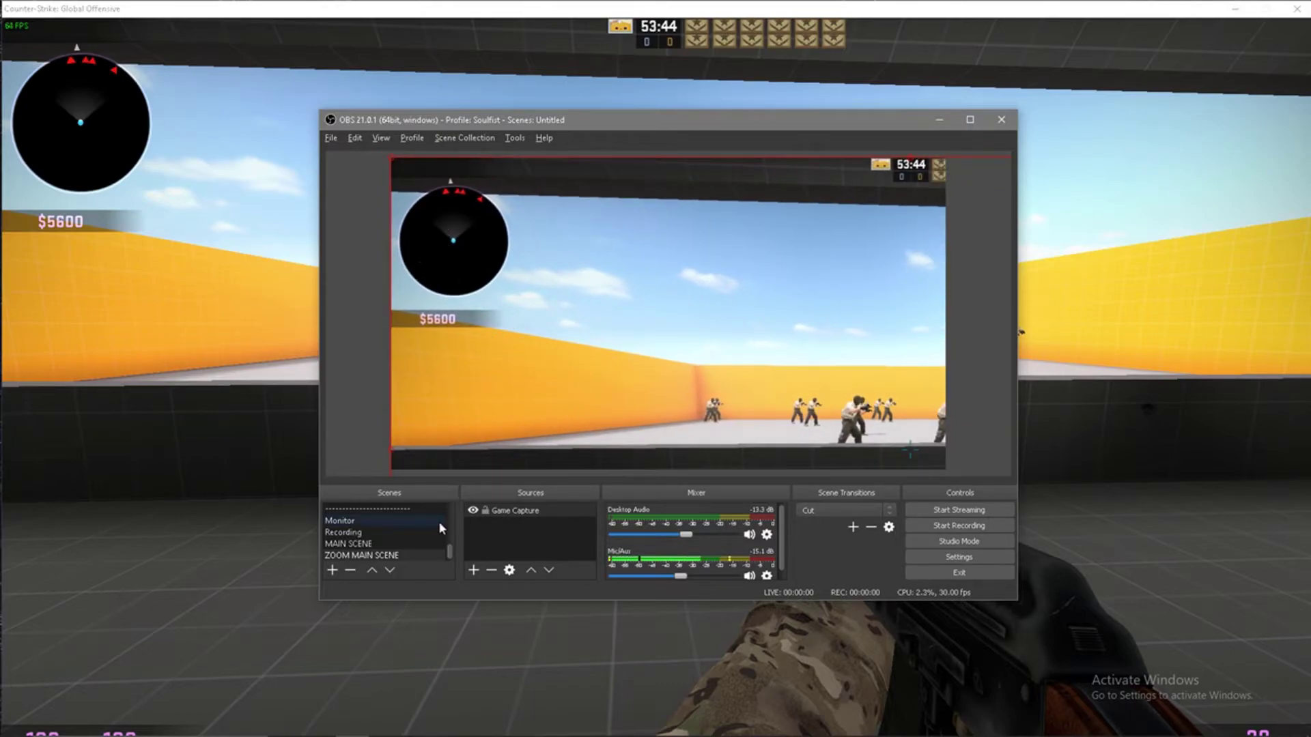
Compare the off-centre ZOOM MAIN SCENE with MAIN SCENE and restore the Game Capture to its centred position
click(383, 556)
click(382, 547)
click(398, 555)
drag(728, 407, 681, 380)
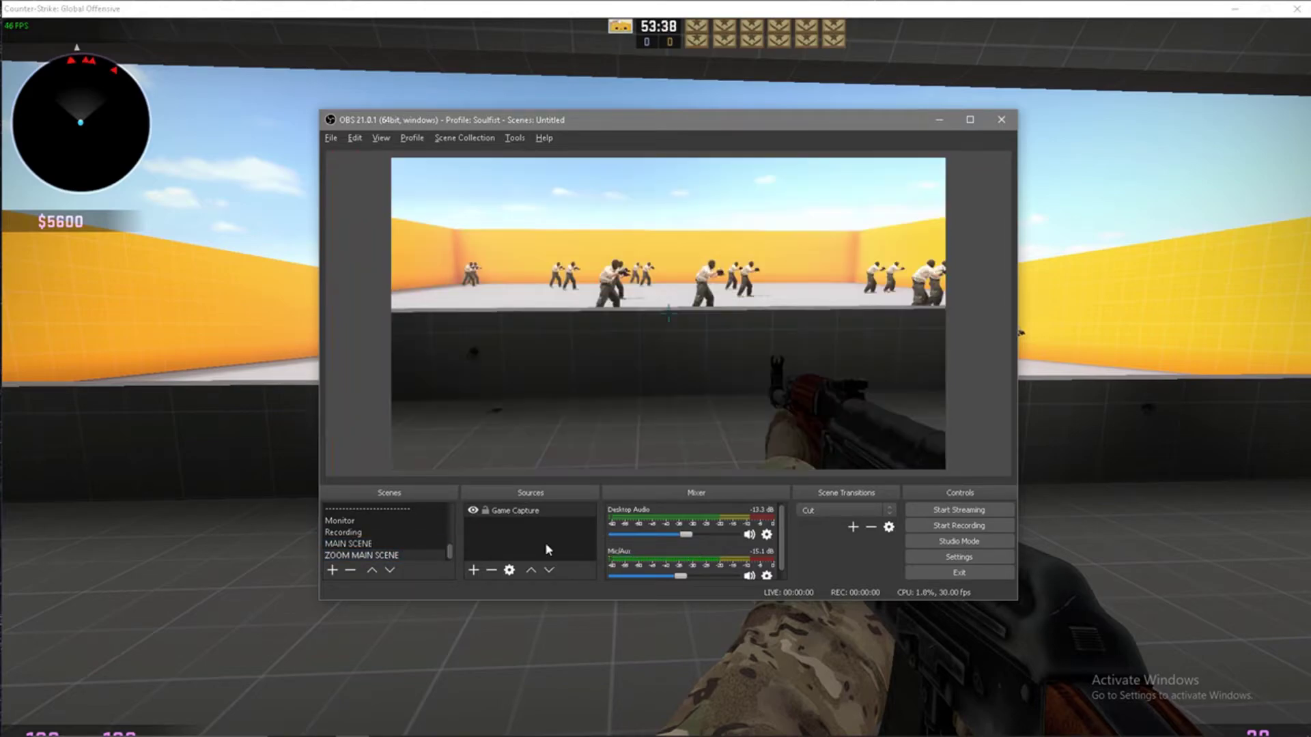
click(545, 543)
Assign Num 7 in the hotkey settings as the key for switching to MAIN SCENE
click(934, 558)
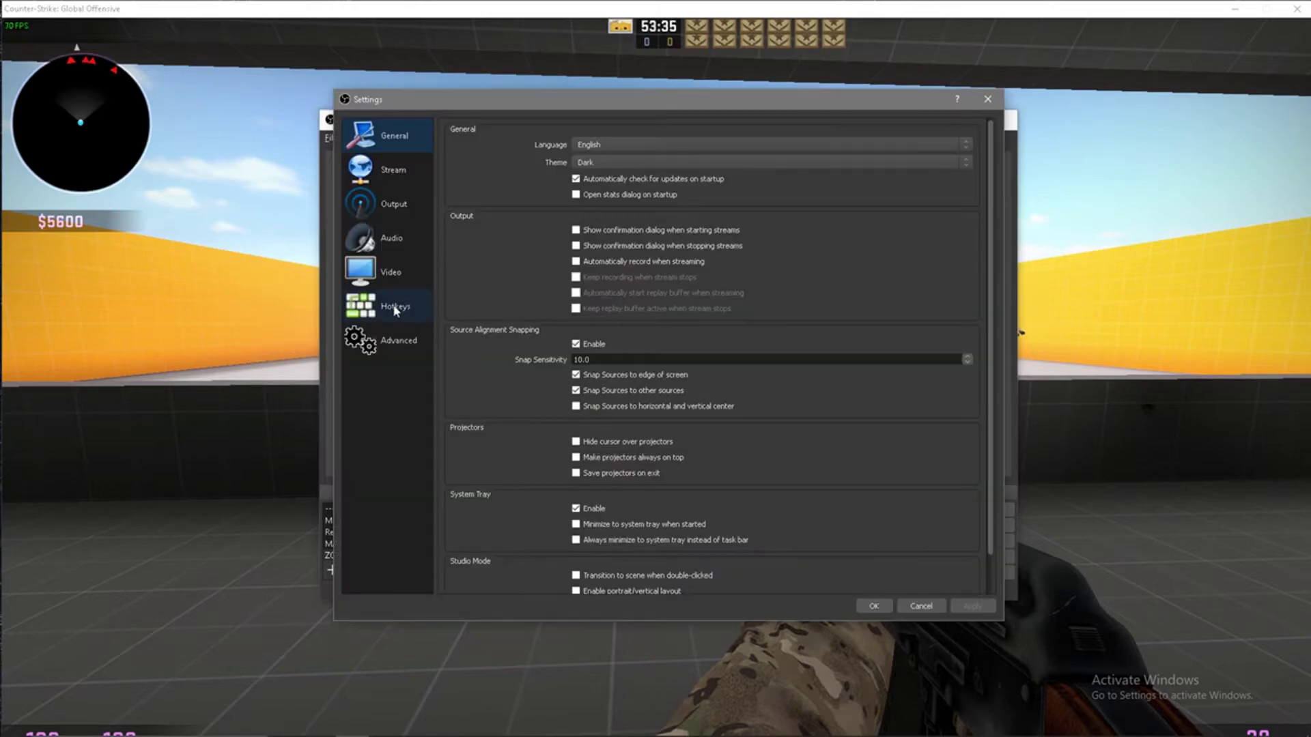
click(396, 309)
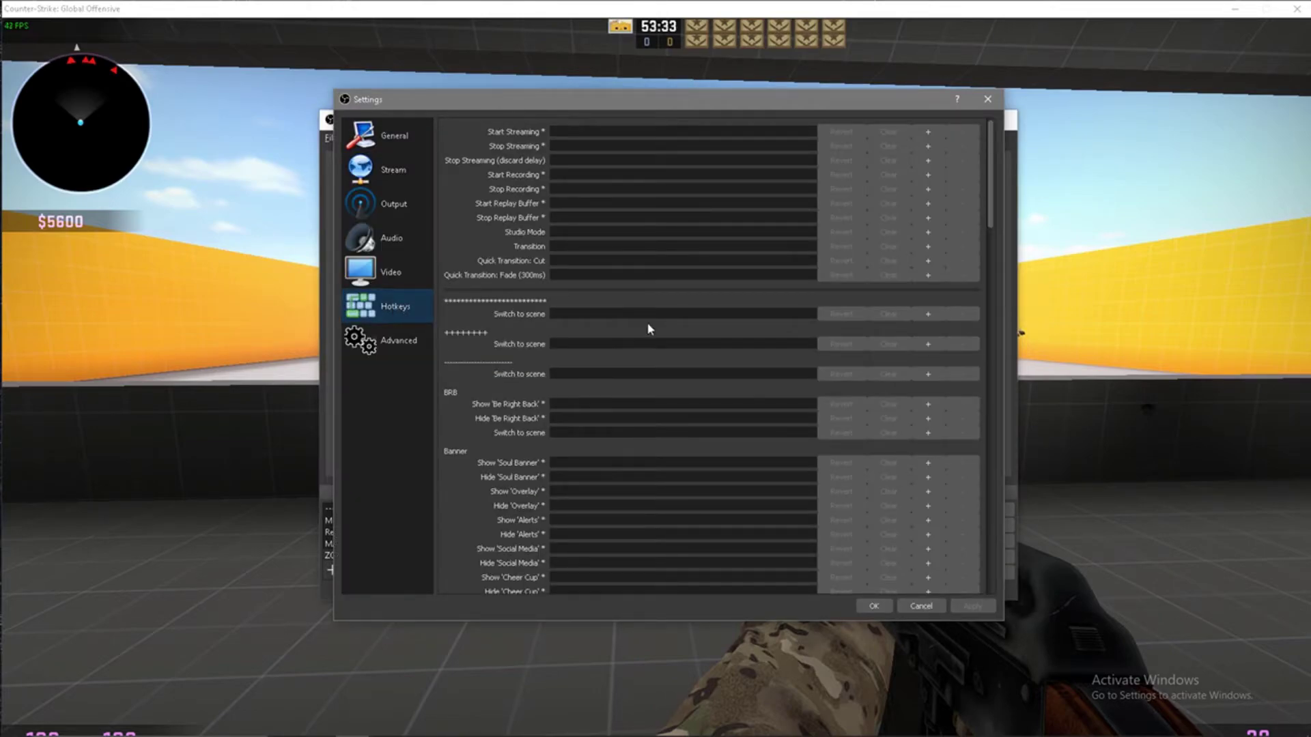
scroll(533, 328, down, 10)
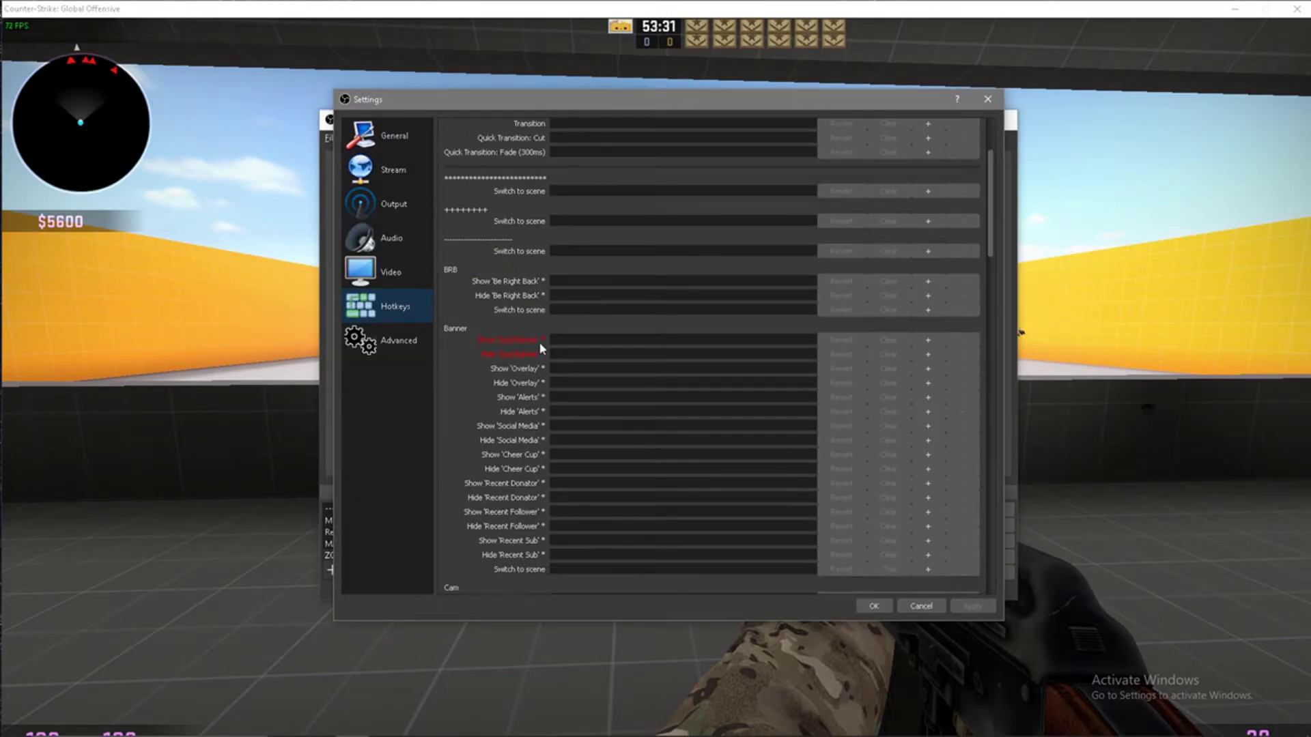
scroll(520, 357, down, 4)
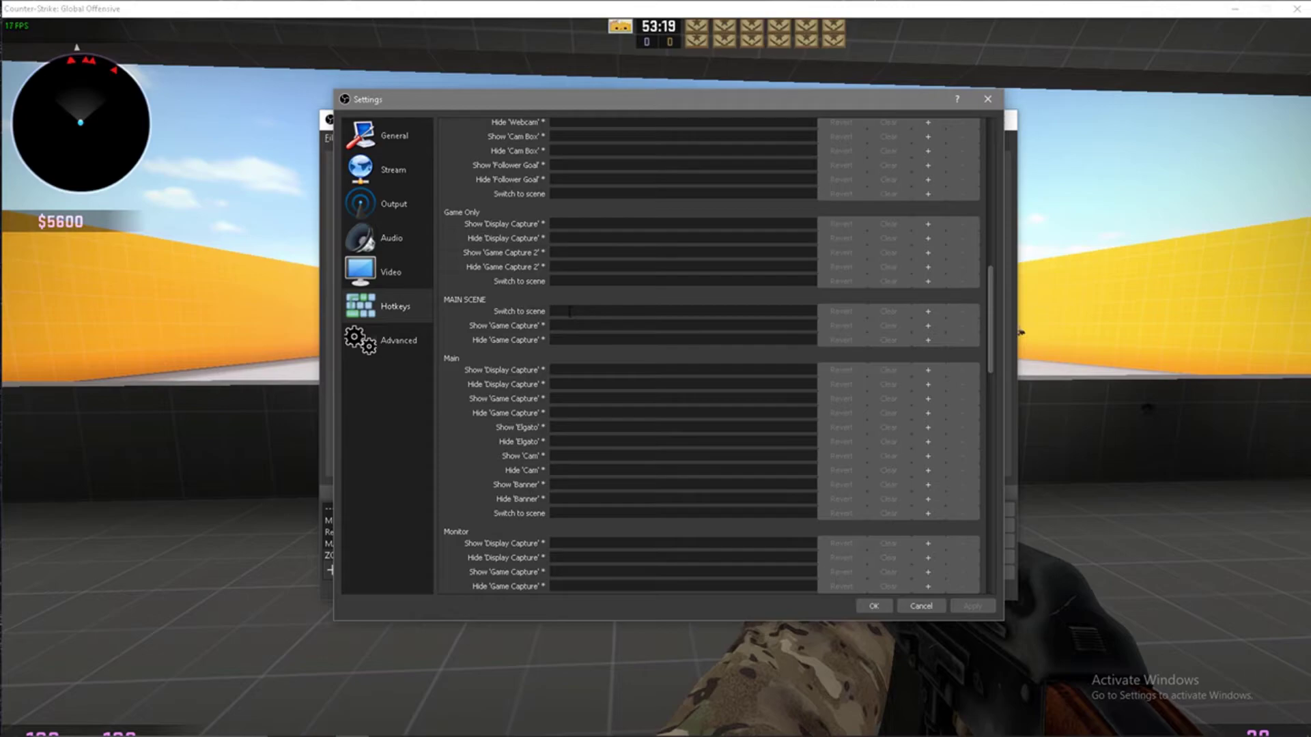
key(KP_7)
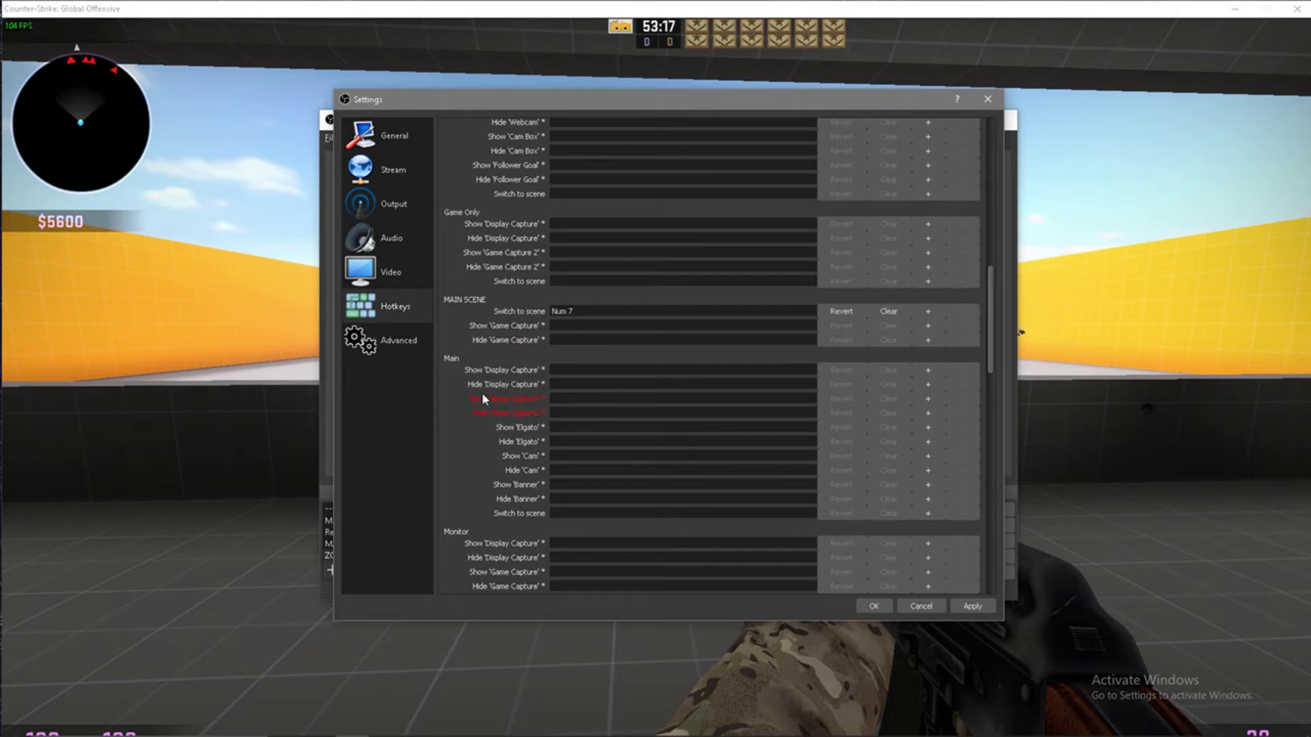
Assign Num 8 as the hotkey for switching to ZOOM MAIN SCENE and save the settings
scroll(483, 399, down, 10)
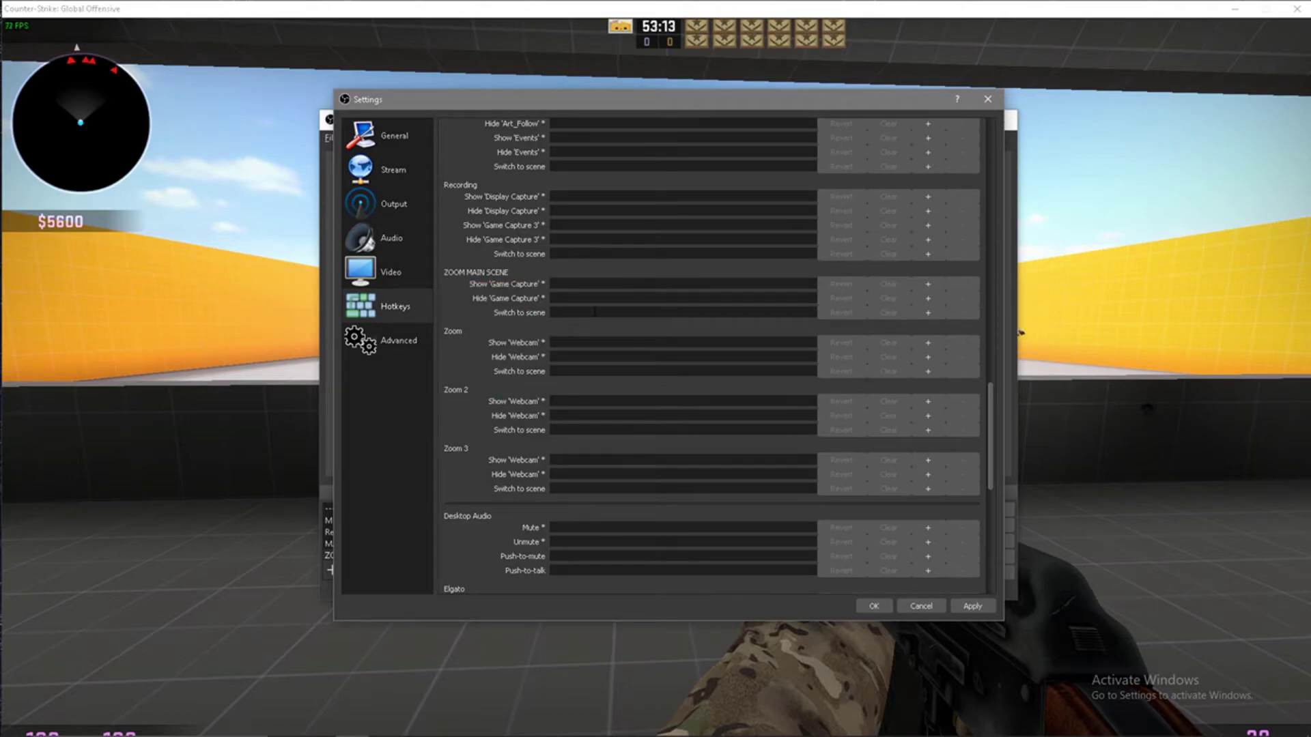
click(644, 312)
key(KP_8)
click(876, 606)
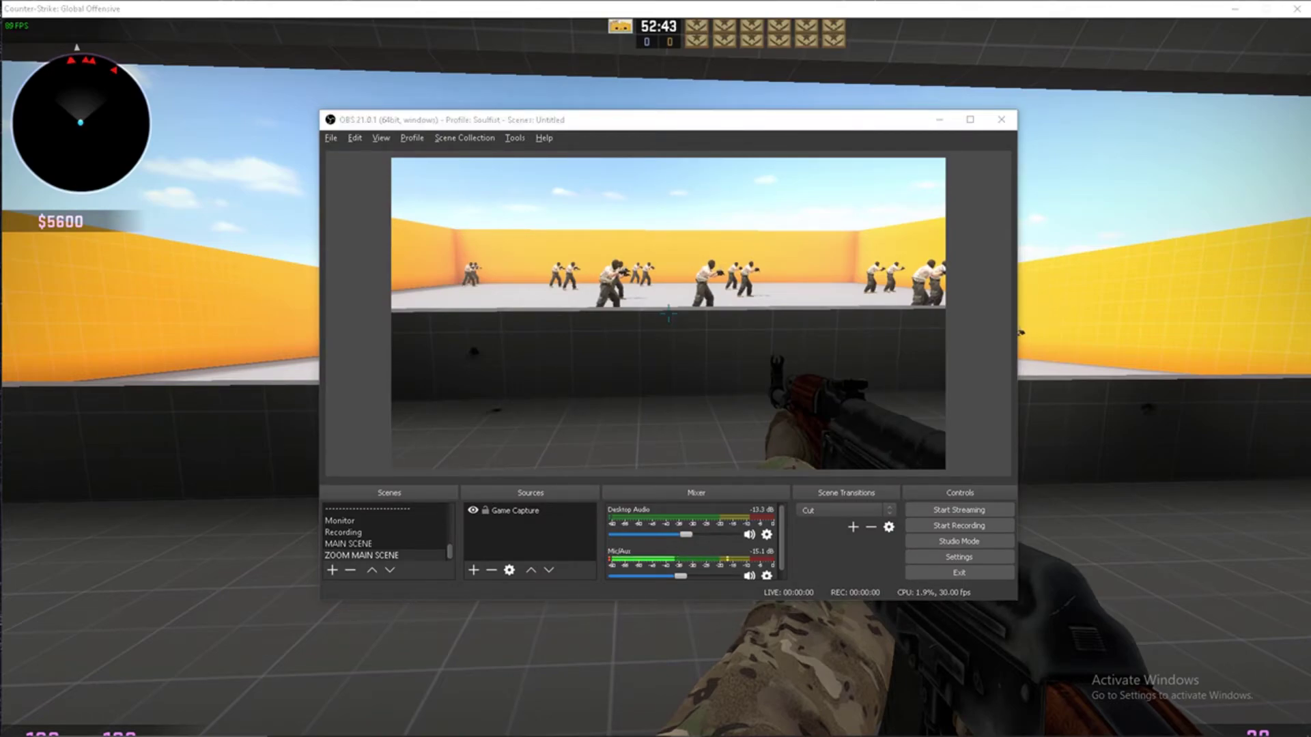
Test the scene hotkeys by switching back and forth between MAIN SCENE and ZOOM MAIN SCENE
click(778, 140)
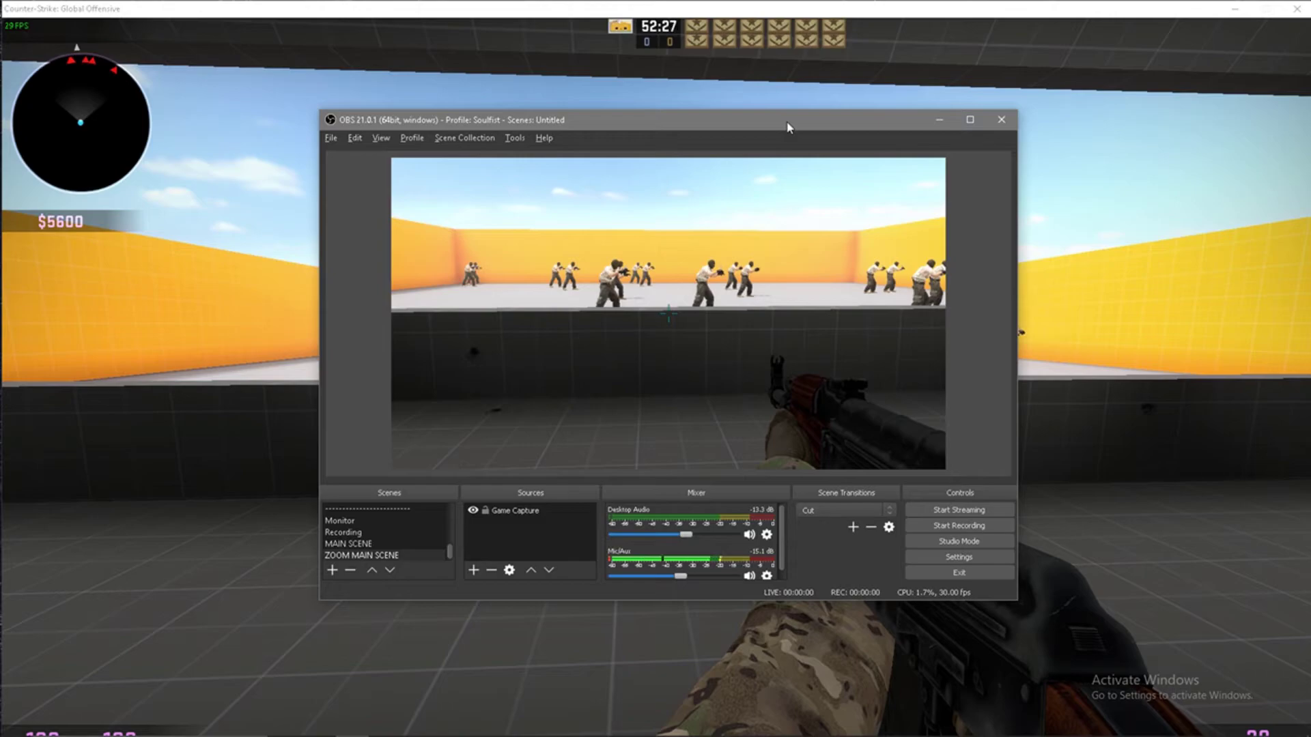
key(Up)
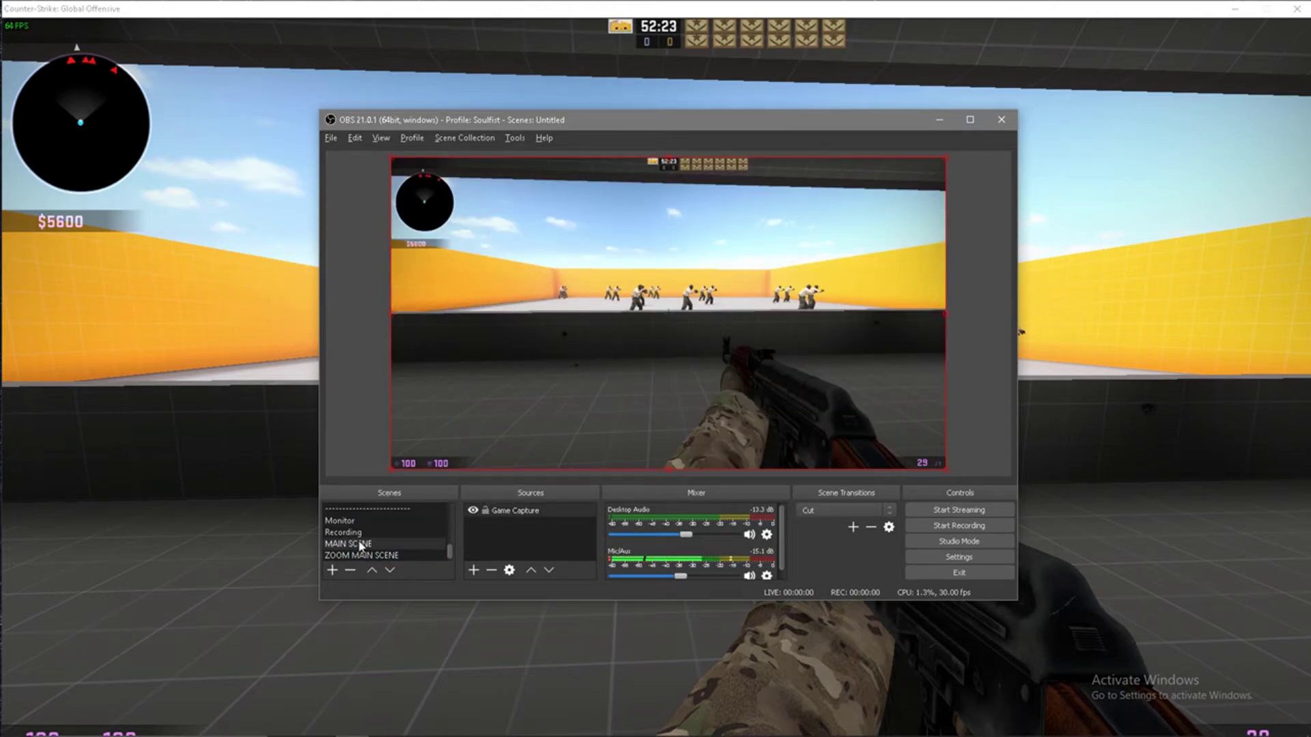
key(F1)
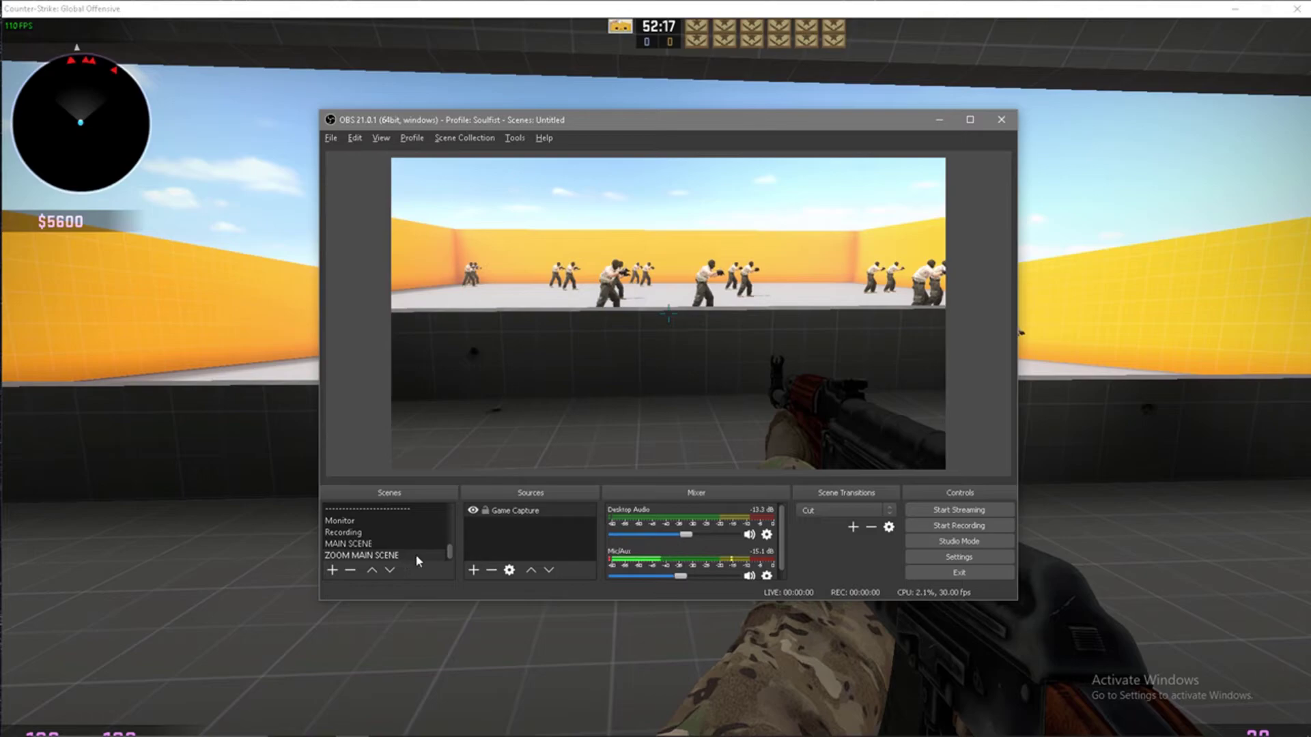
key(F1)
key(F2)
key(F1)
key(Down)
key(Up)
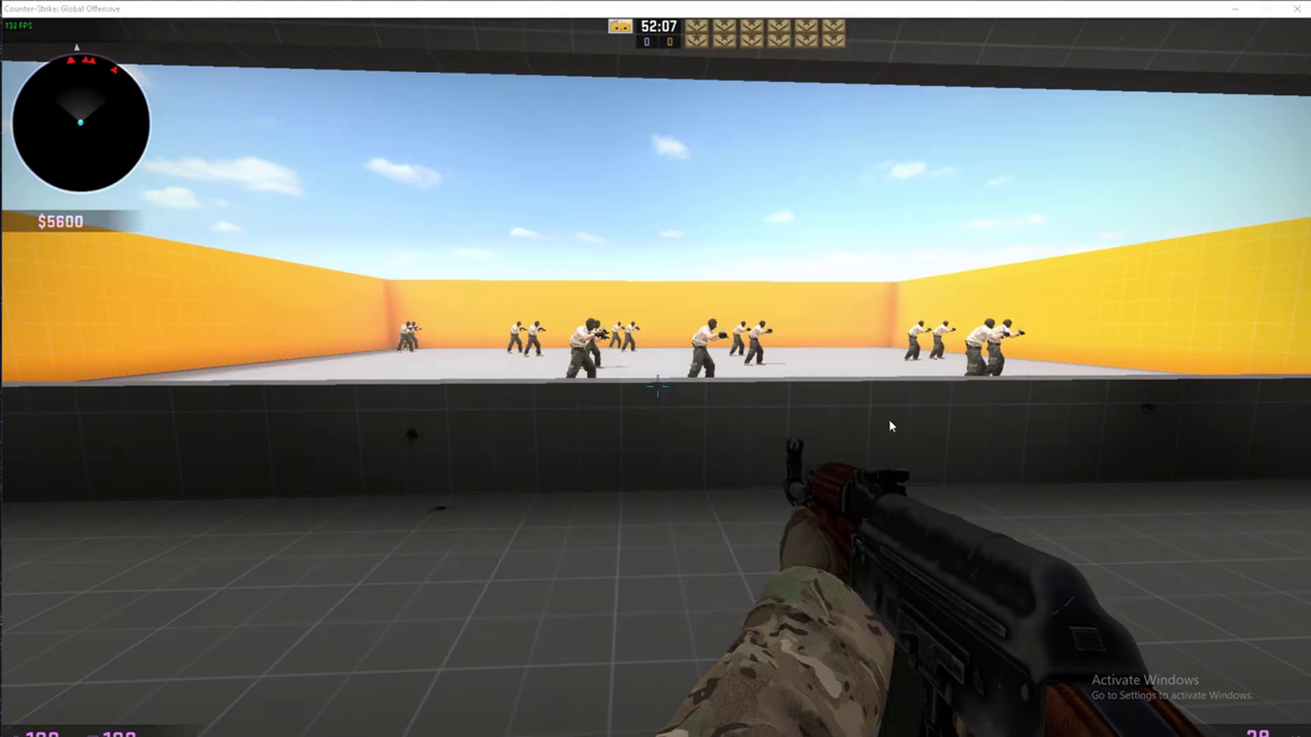
Switch to Counter-Strike: Global Offensive and move around the range while testing the normal and zoomed scenes in play
click(713, 425)
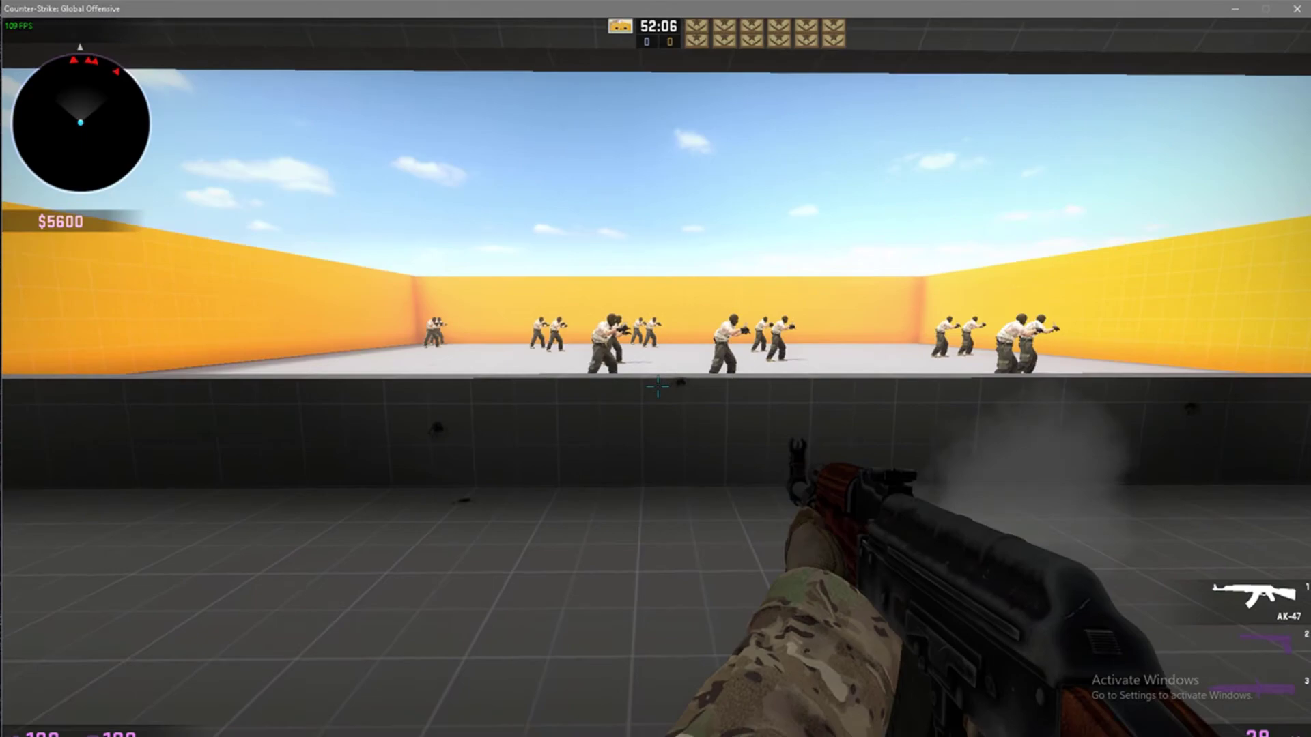
key(a)
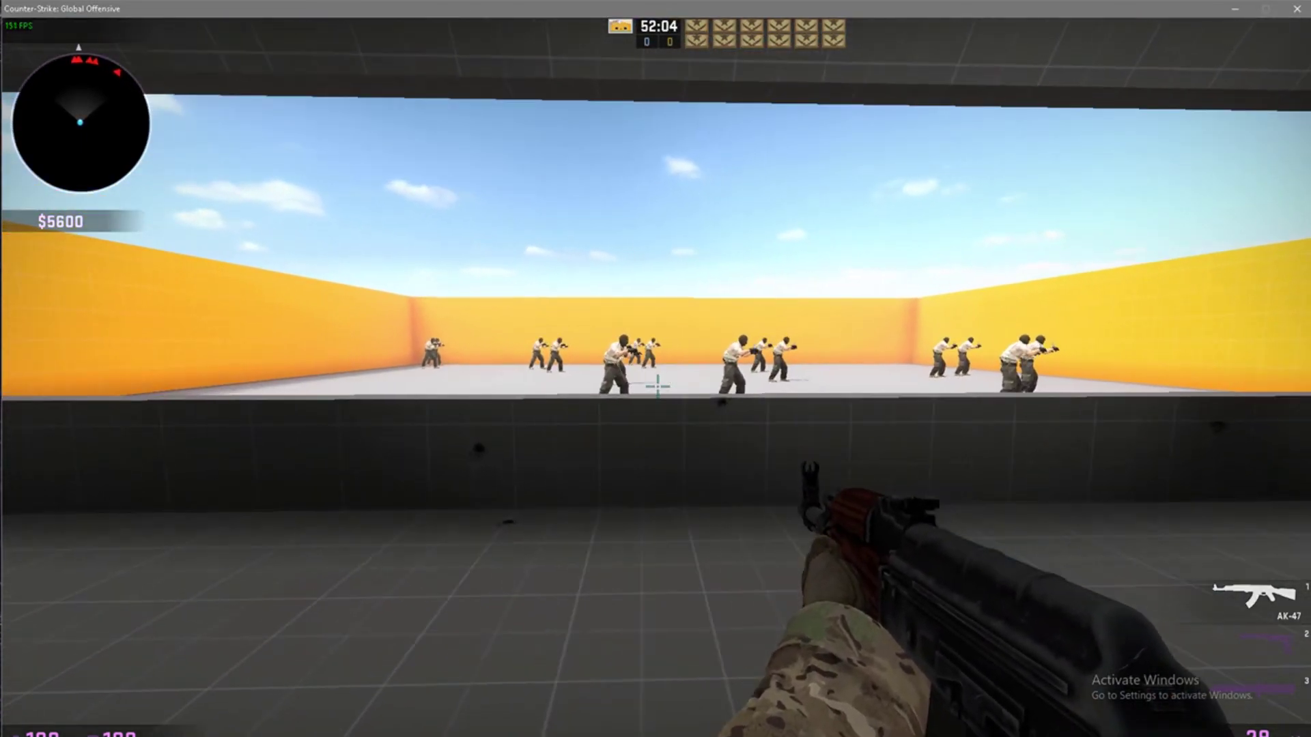
key(d)
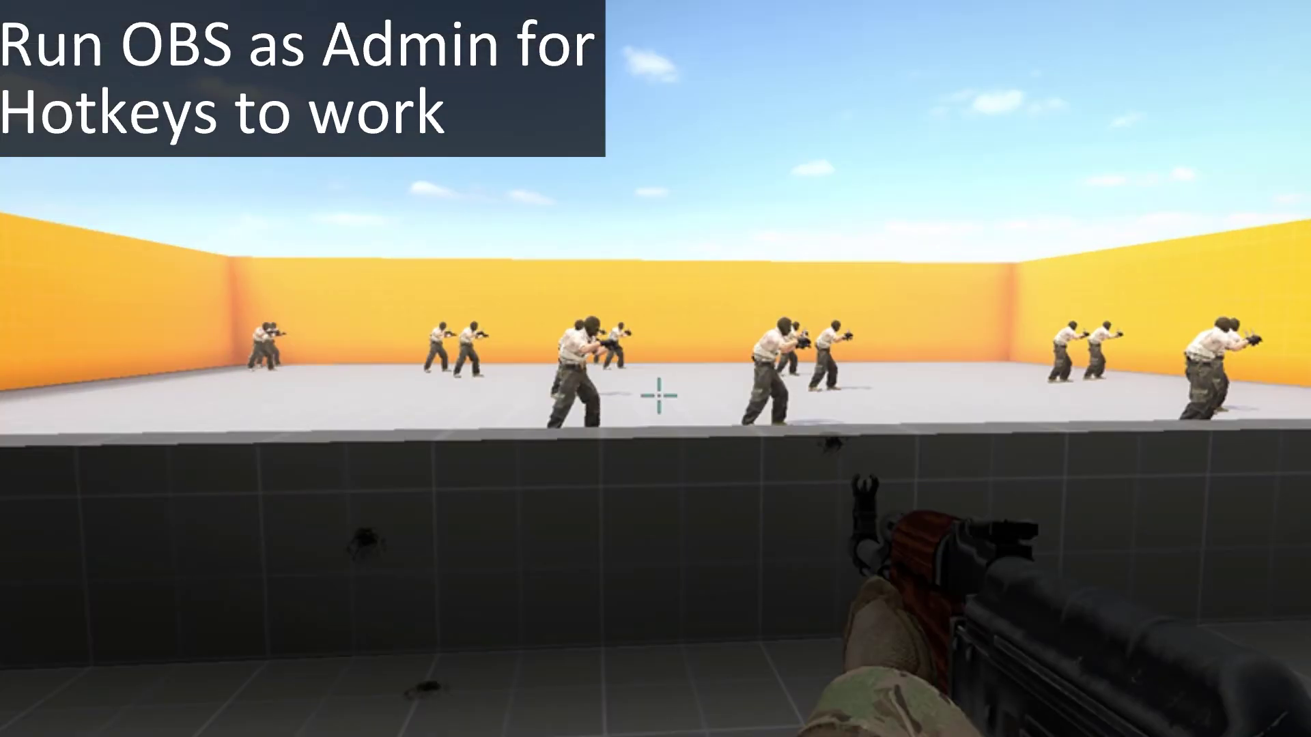
key(w)
key(w)
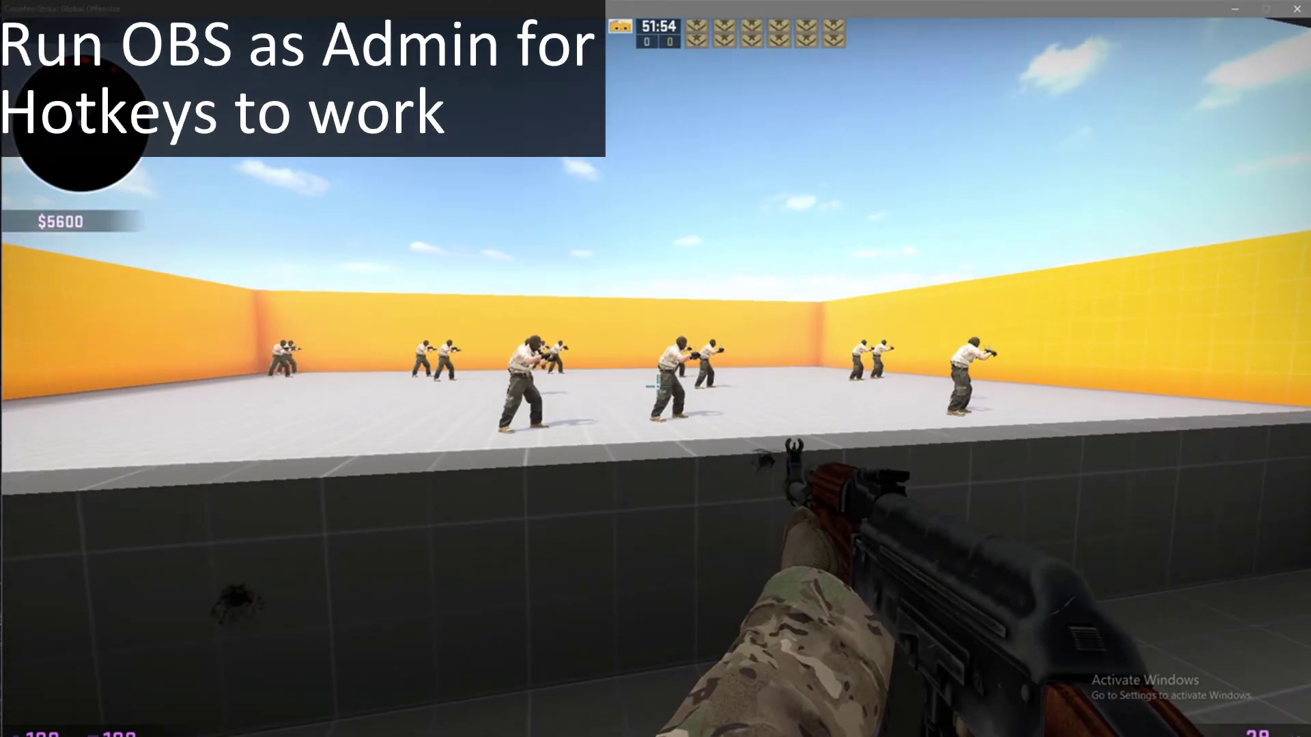
key(w)
key(w)
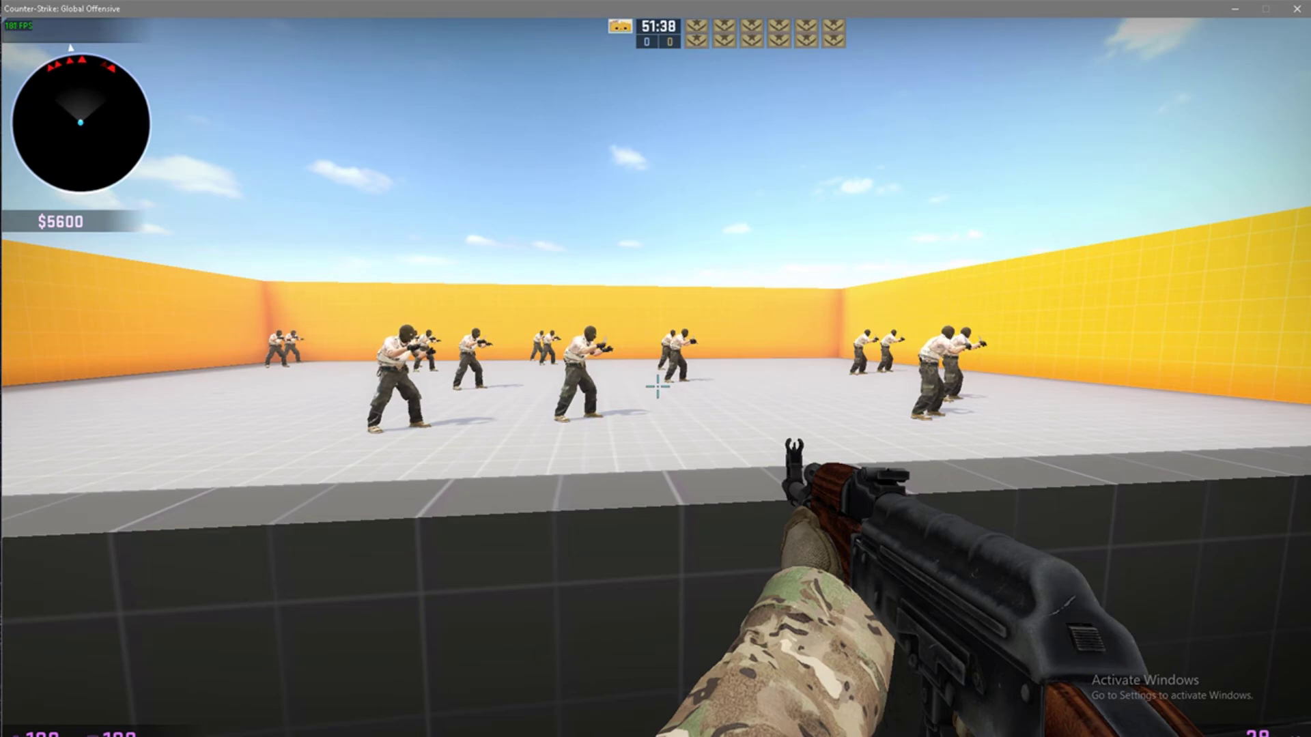
click(658, 387)
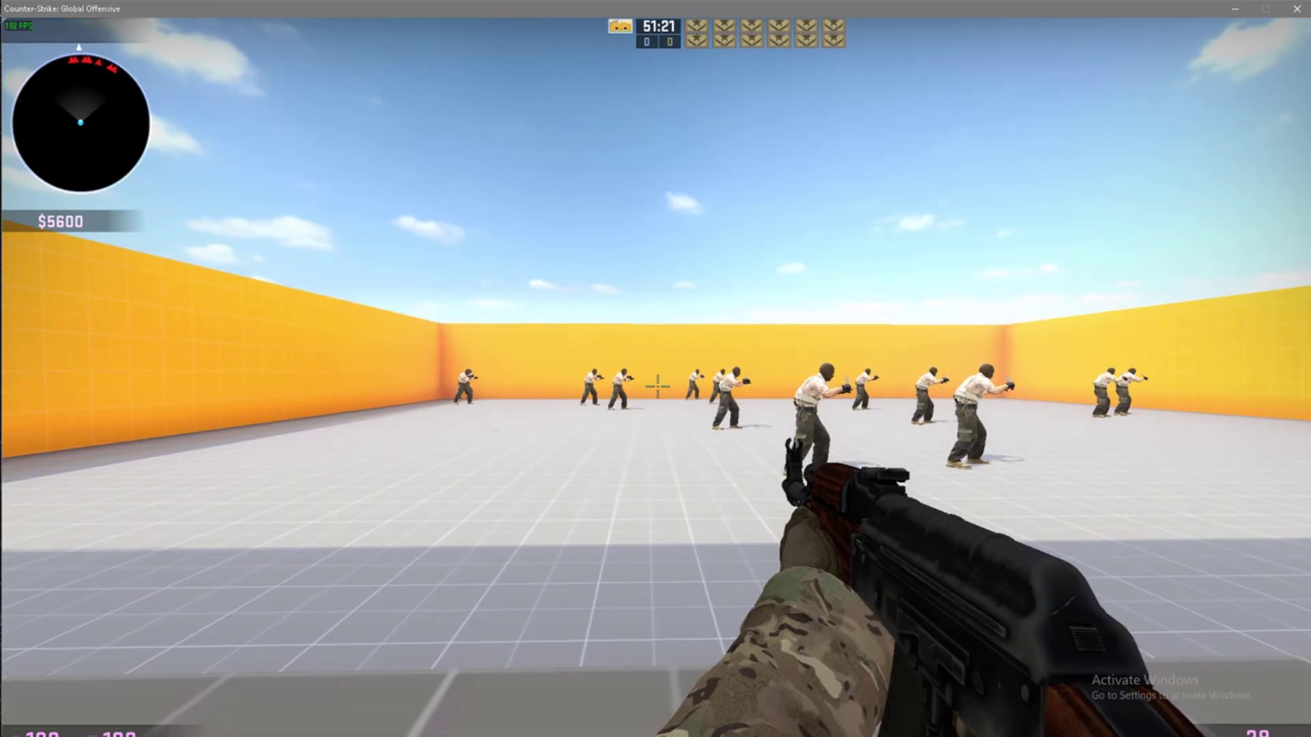
key(a)
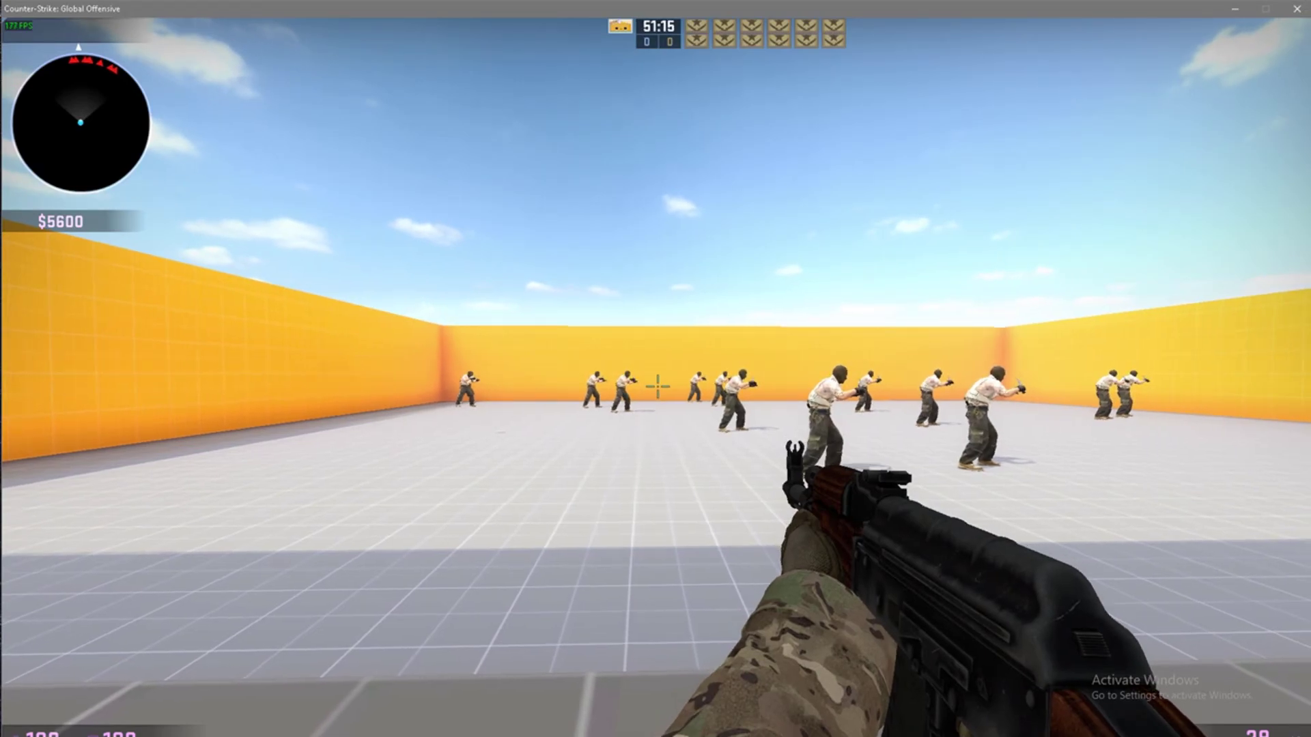
key(d)
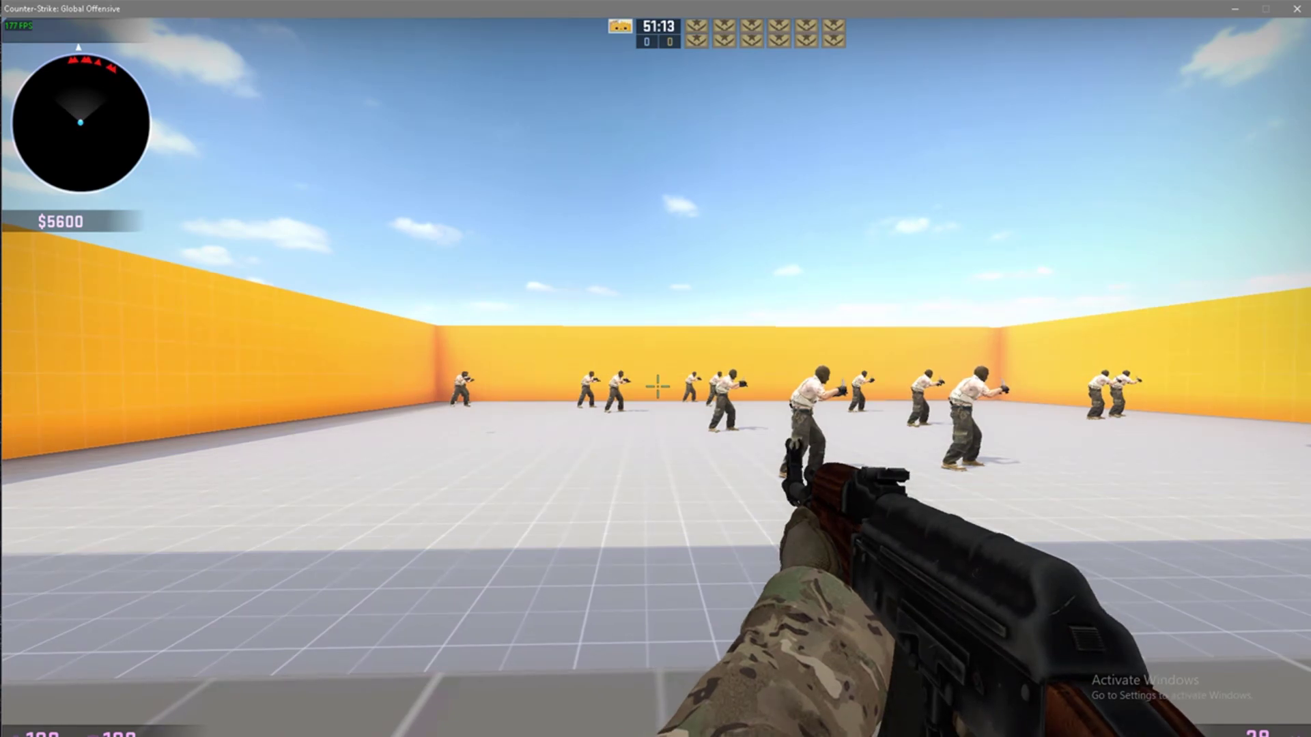